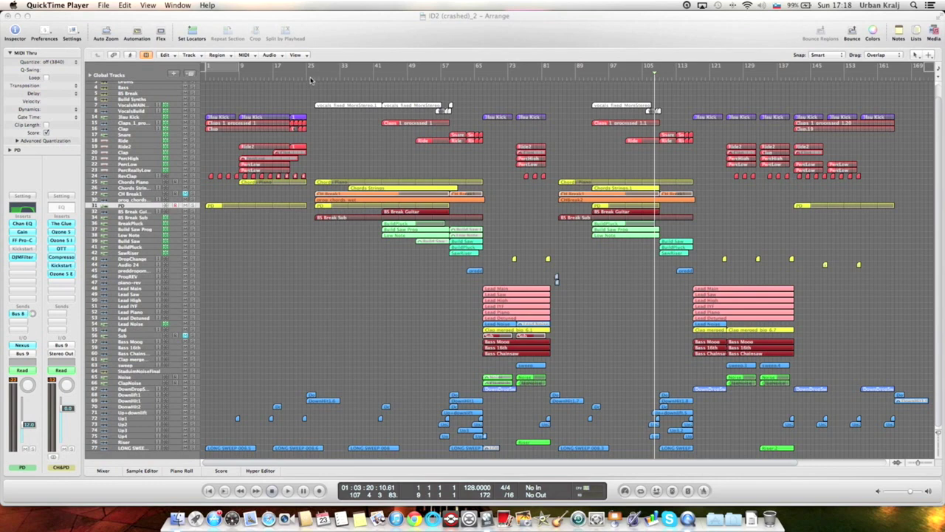
Bring the ID2 (crashed)_2 arrangement forward and move the playhead to bar 25.
{"action": "left_click", "coordinate": [311, 78]}
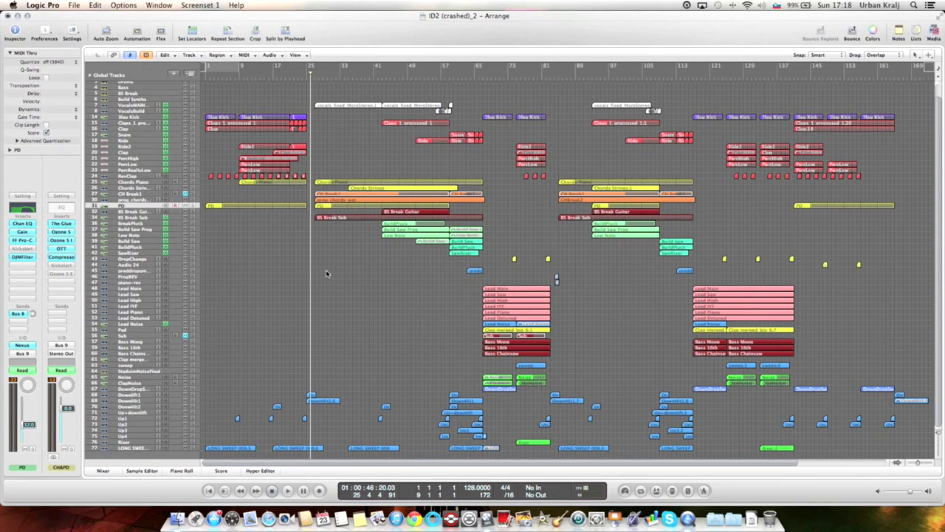
With Chords Piano selected, cycle roughly bars 25–41, play it through, then stop.
{"action": "left_click", "coordinate": [132, 181]}
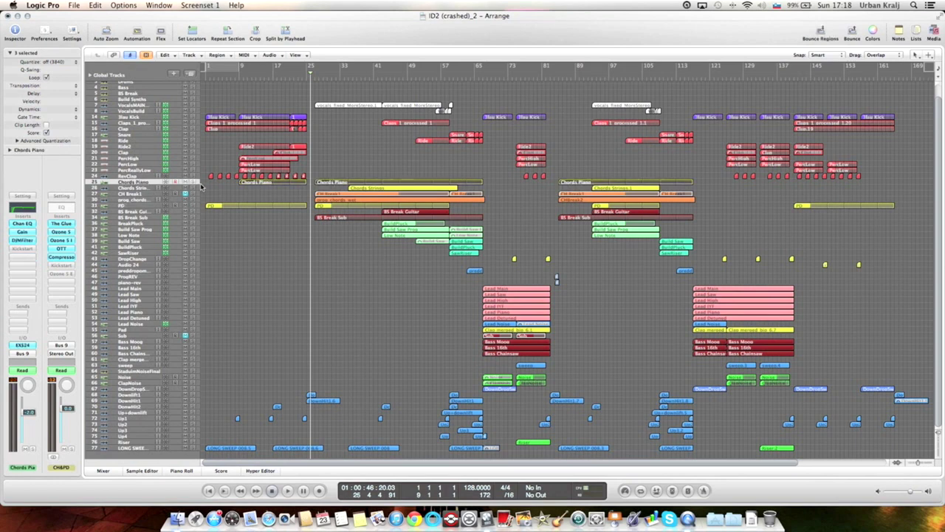
{"action": "left_click", "coordinate": [217, 68]}
{"action": "left_click_drag", "start_coordinate": [216, 68], "coordinate": [324, 68]}
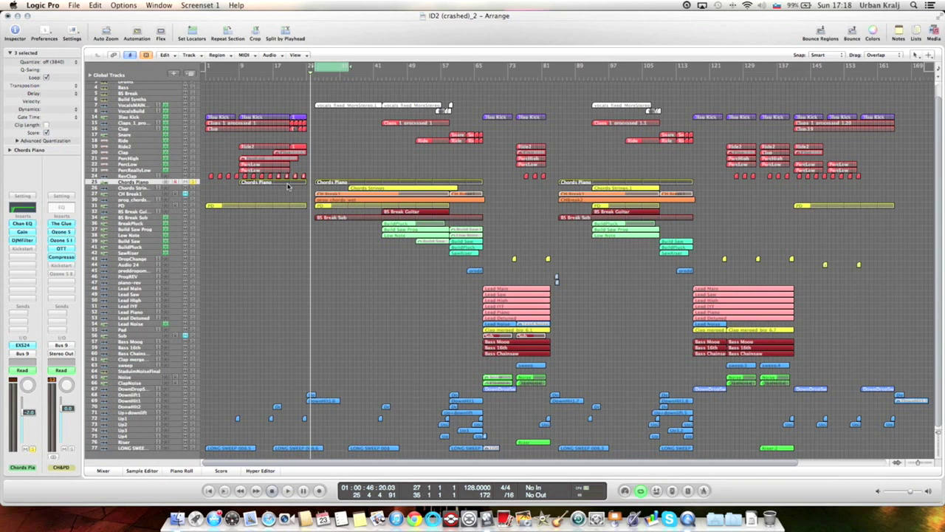
{"action": "key", "text": "space"}
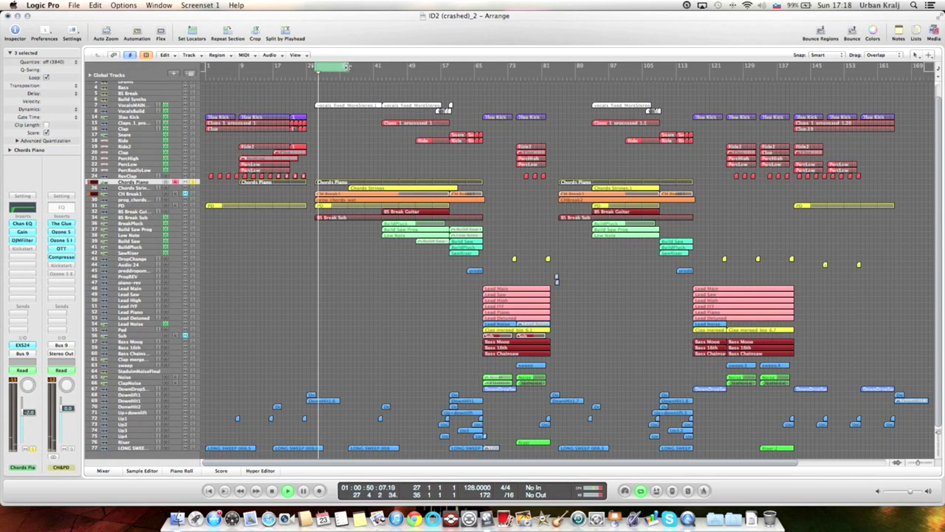
{"action": "left_click_drag", "start_coordinate": [347, 67], "coordinate": [382, 68]}
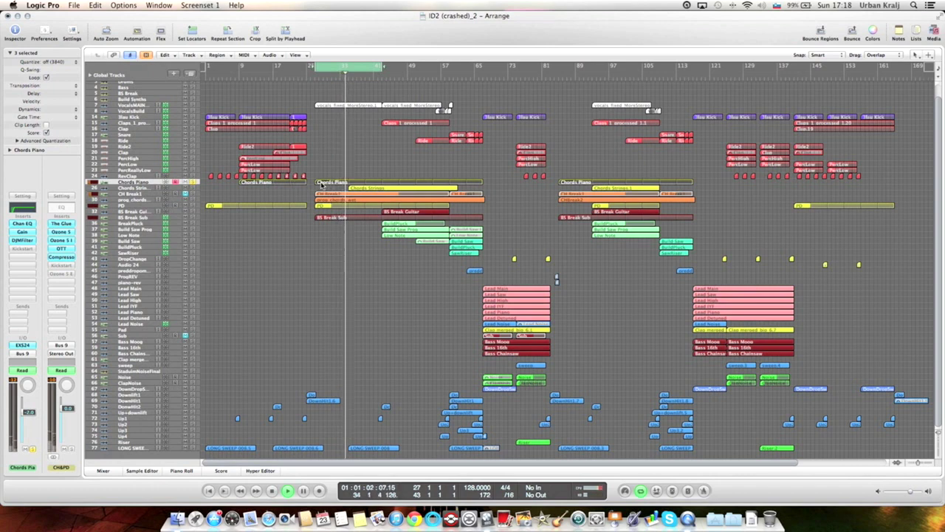
{"action": "key", "text": "space"}
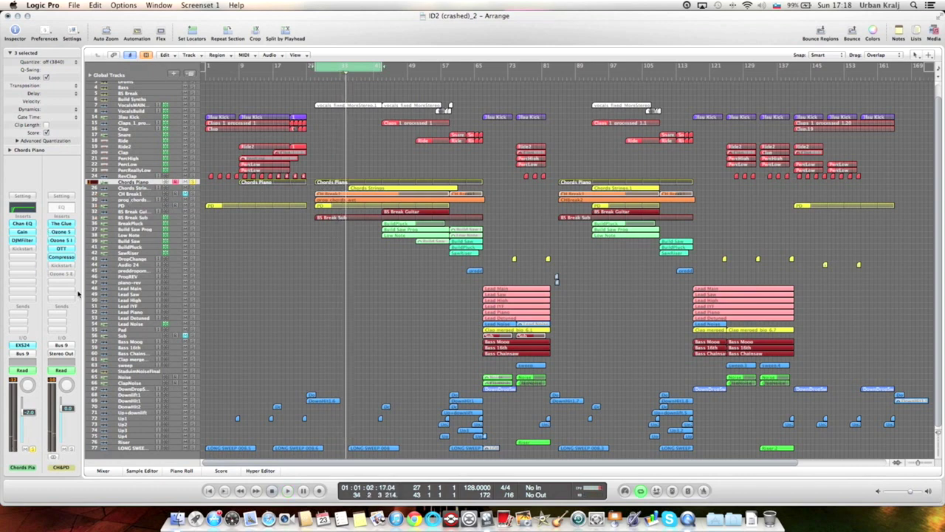
{"action": "left_click", "coordinate": [55, 346]}
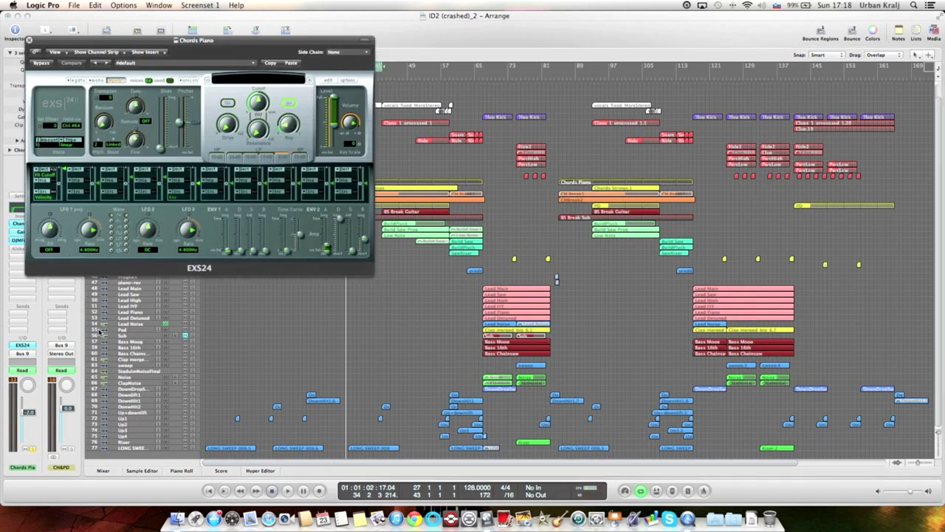
{"action": "left_click_drag", "start_coordinate": [74, 46], "coordinate": [146, 86]}
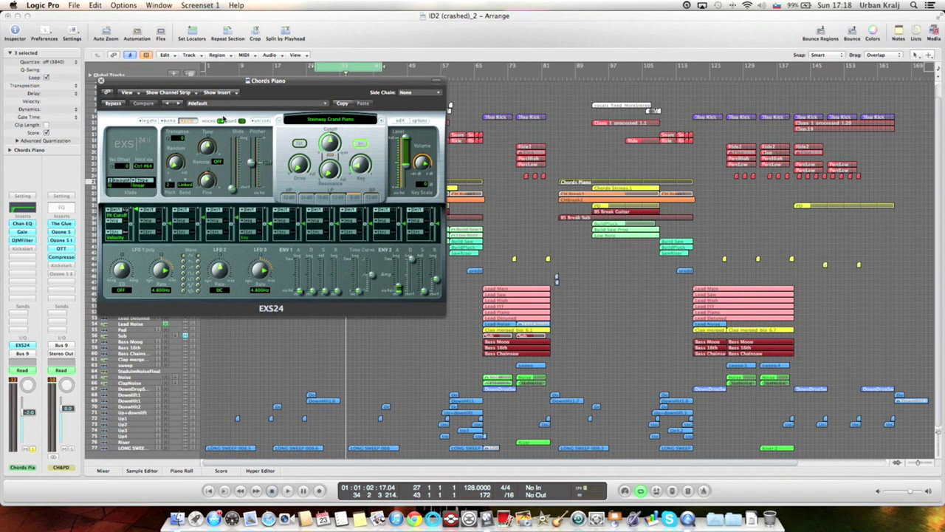
{"action": "left_click", "coordinate": [101, 80]}
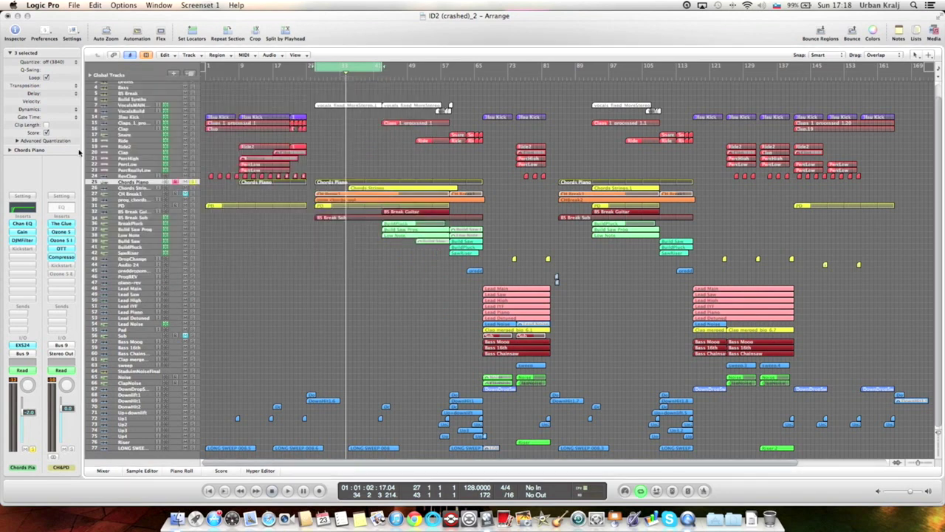
{"action": "left_click", "coordinate": [23, 223]}
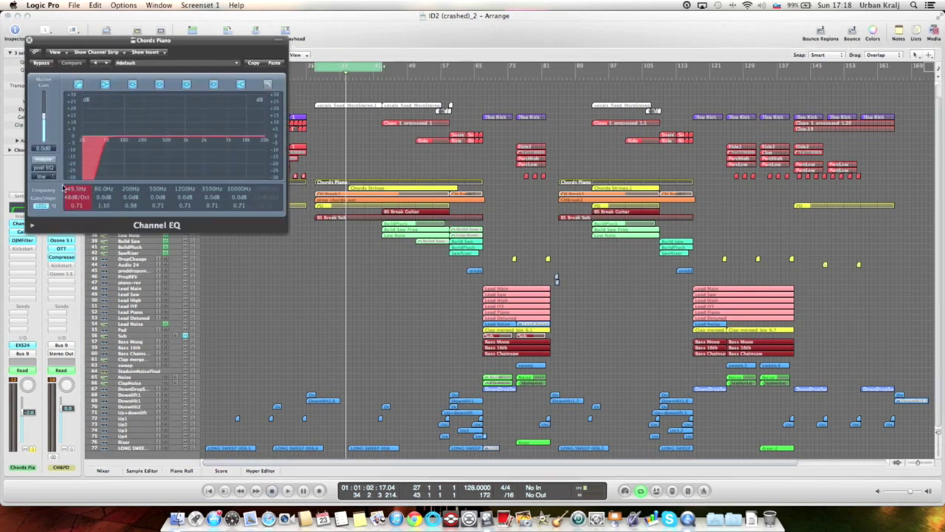
{"action": "left_click", "coordinate": [31, 41]}
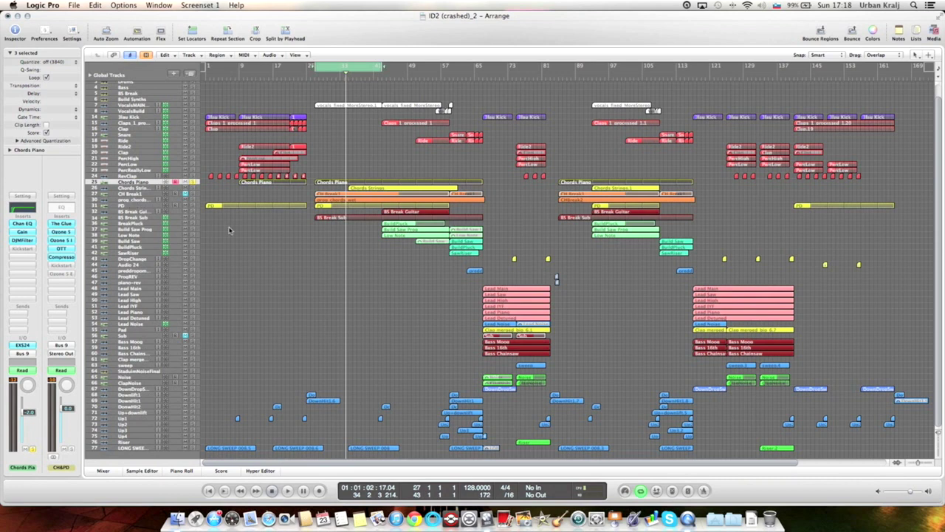
{"action": "key", "text": "ctrl+Down"}
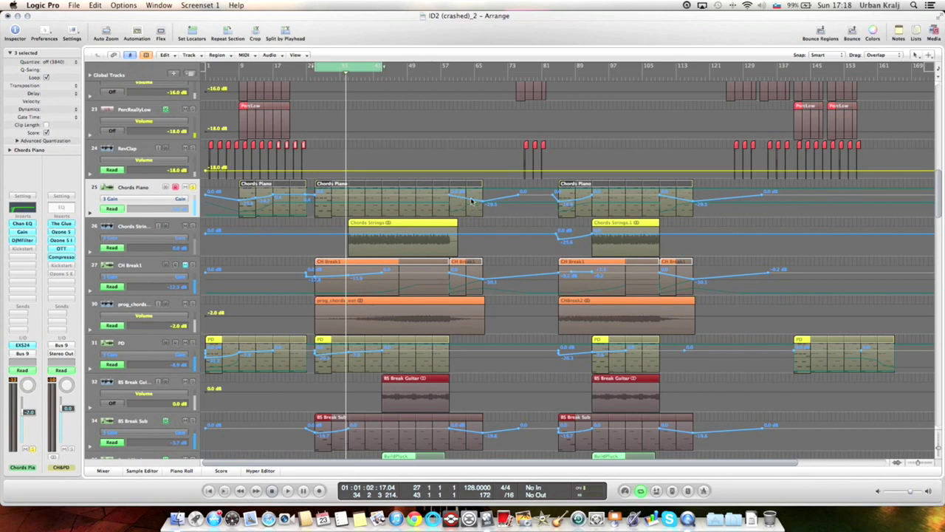
{"action": "left_click", "coordinate": [142, 199]}
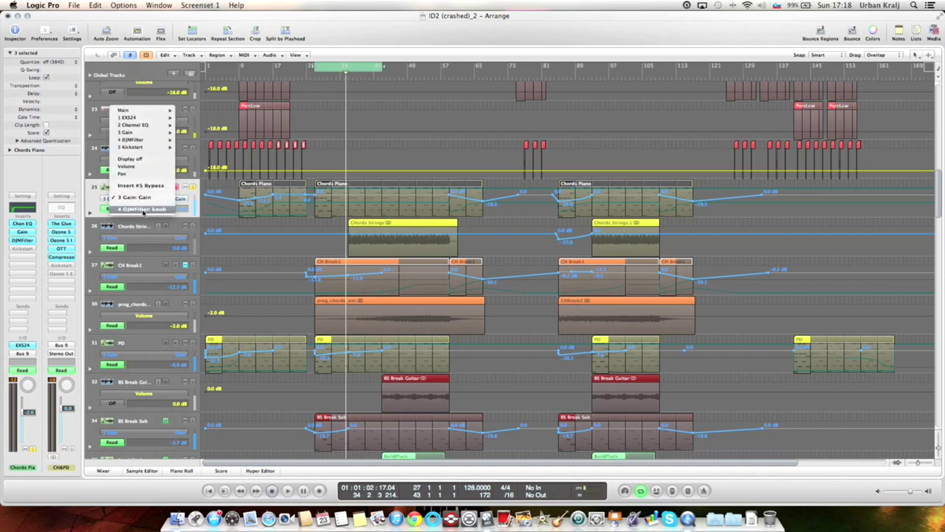
{"action": "left_click", "coordinate": [143, 210]}
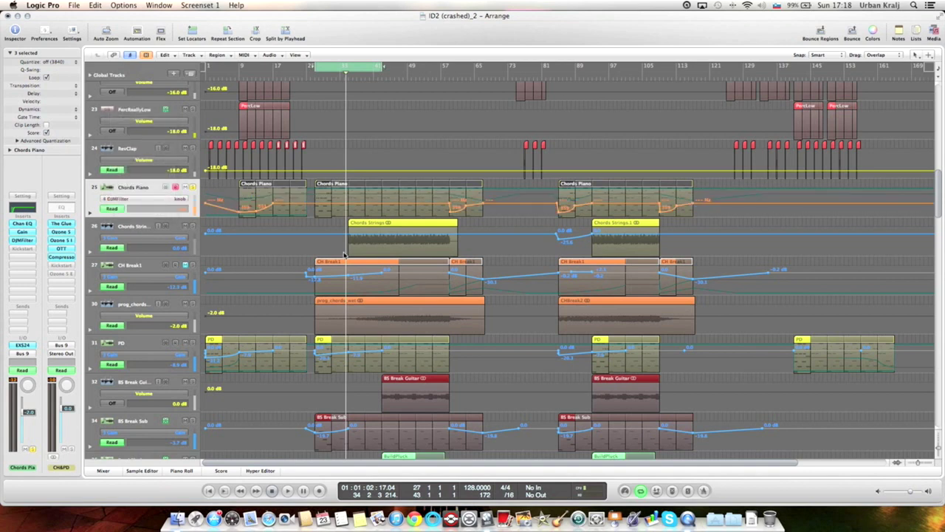
{"action": "left_click", "coordinate": [141, 200]}
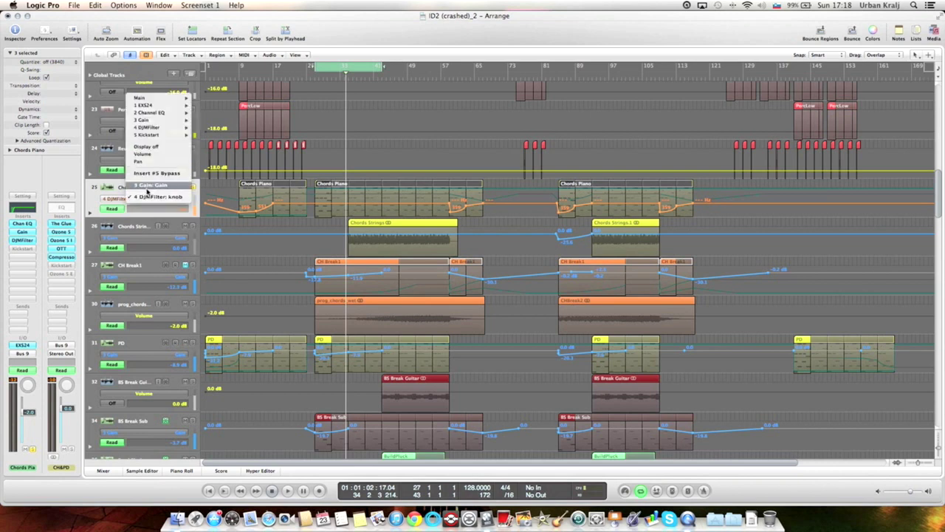
{"action": "left_click", "coordinate": [142, 186]}
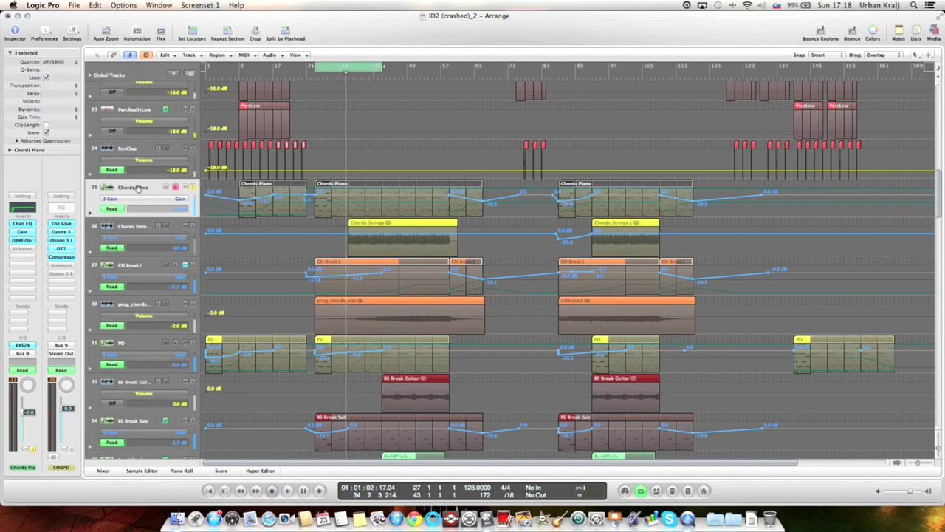
{"action": "key", "text": "z"}
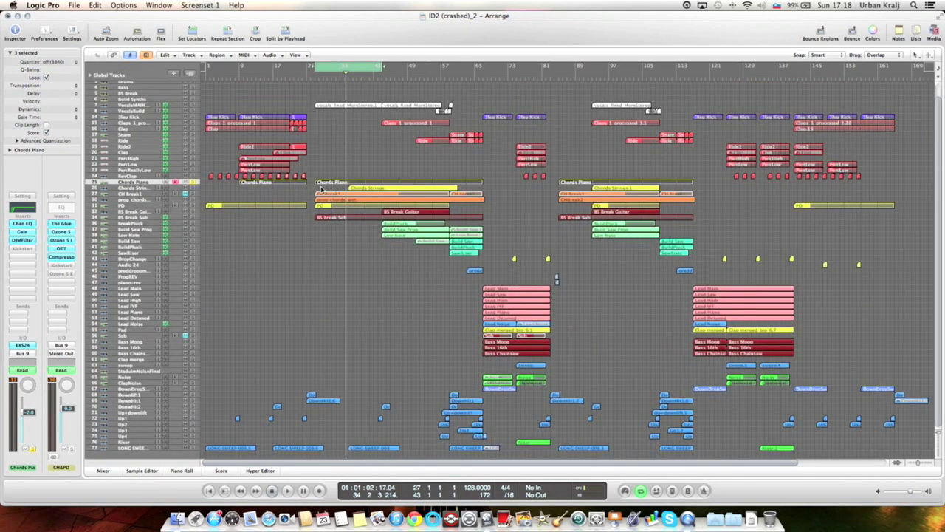
{"action": "left_click", "coordinate": [322, 184]}
{"action": "double_click", "coordinate": [322, 184]}
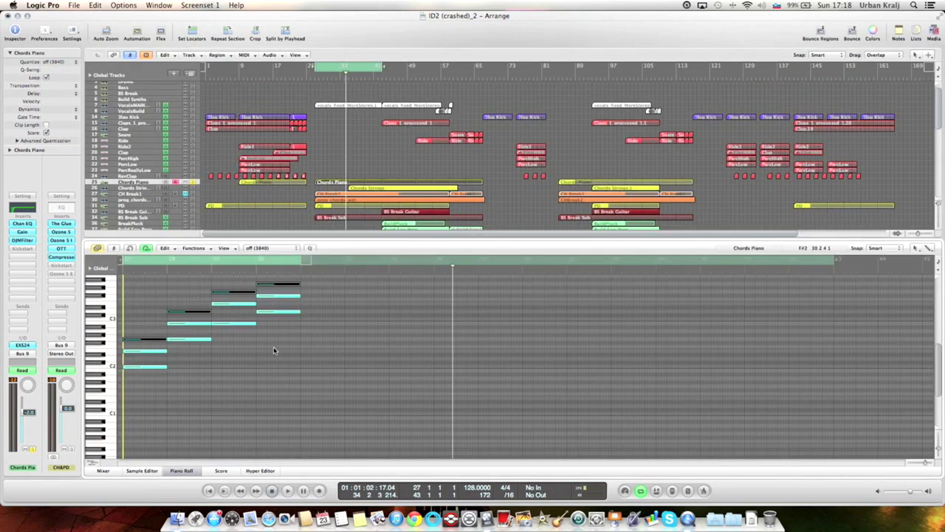
{"action": "scroll", "coordinate": [274, 350], "scroll_direction": "up", "scroll_amount": 3}
{"action": "scroll", "coordinate": [262, 349], "scroll_direction": "up", "scroll_amount": 2}
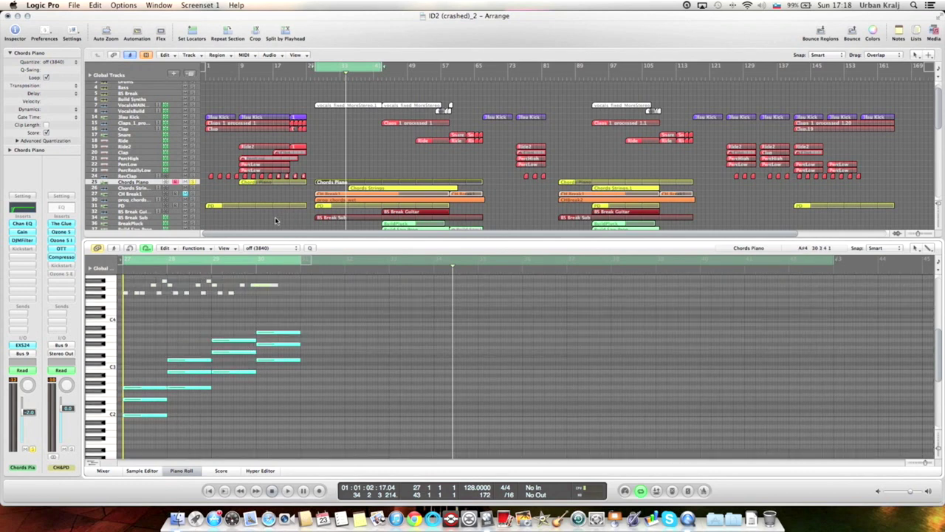
{"action": "key", "text": "space"}
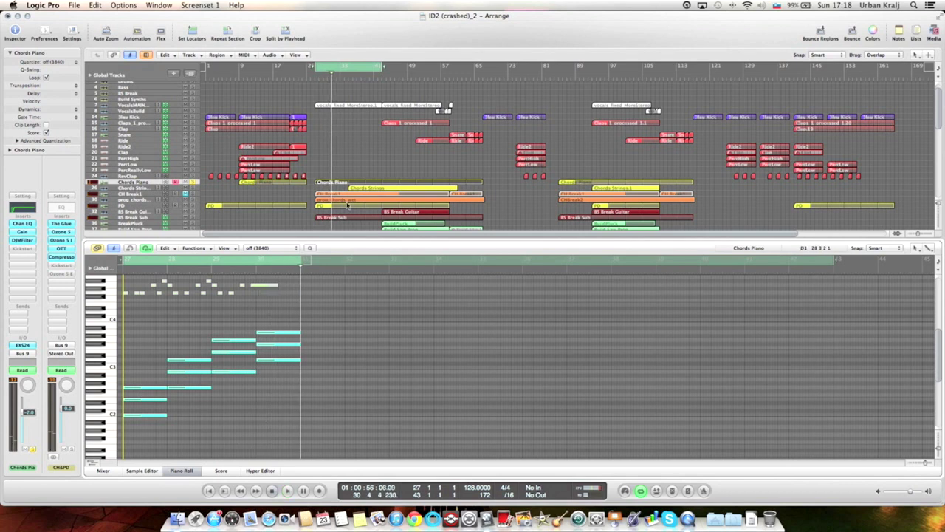
{"action": "left_click", "coordinate": [183, 471]}
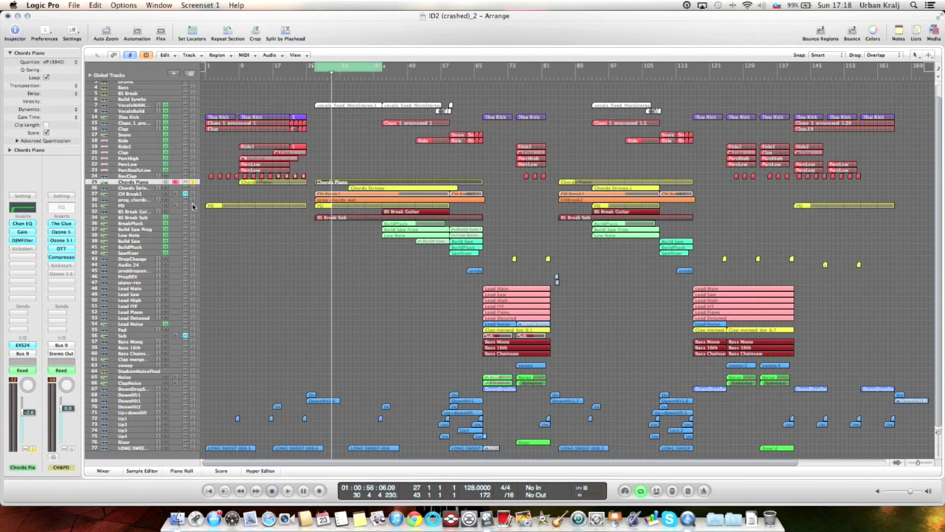
Select the PD track and briefly view its notes in the note editor.
{"action": "left_click", "coordinate": [134, 205]}
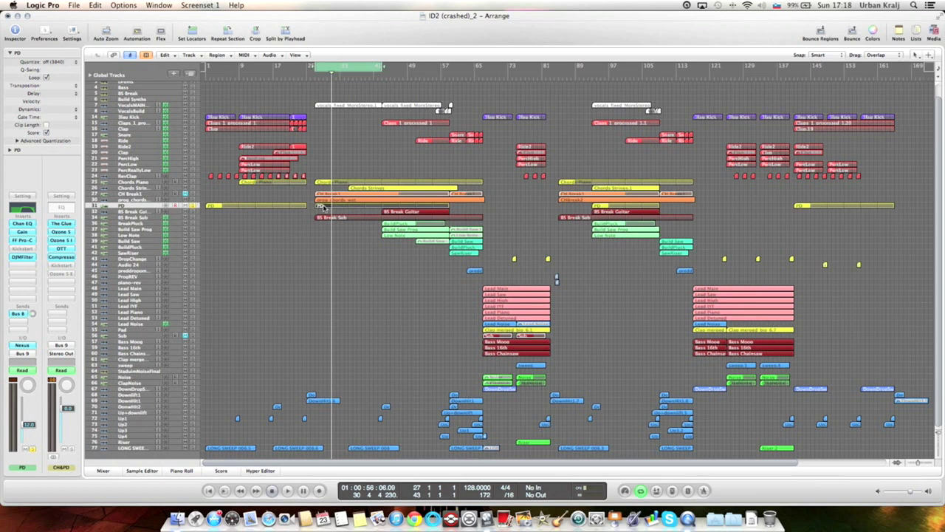
{"action": "left_click", "coordinate": [177, 470]}
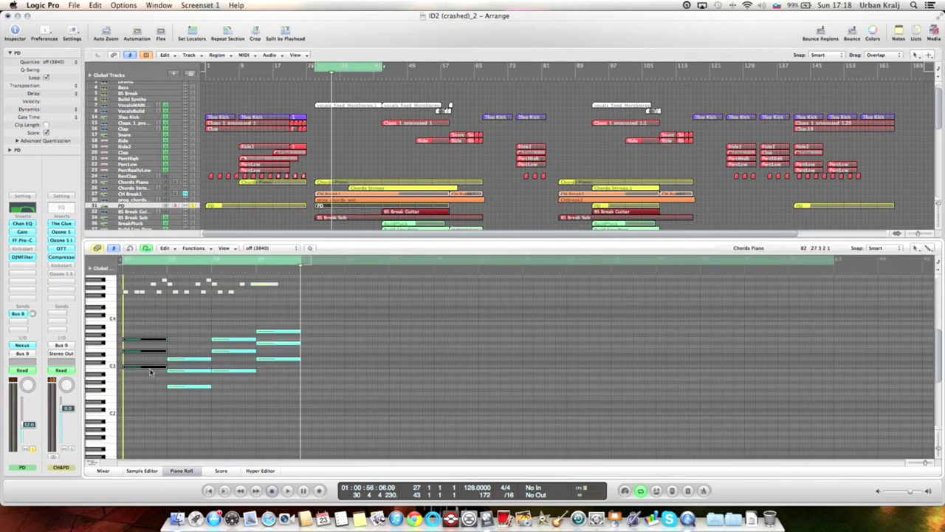
{"action": "left_click", "coordinate": [177, 470]}
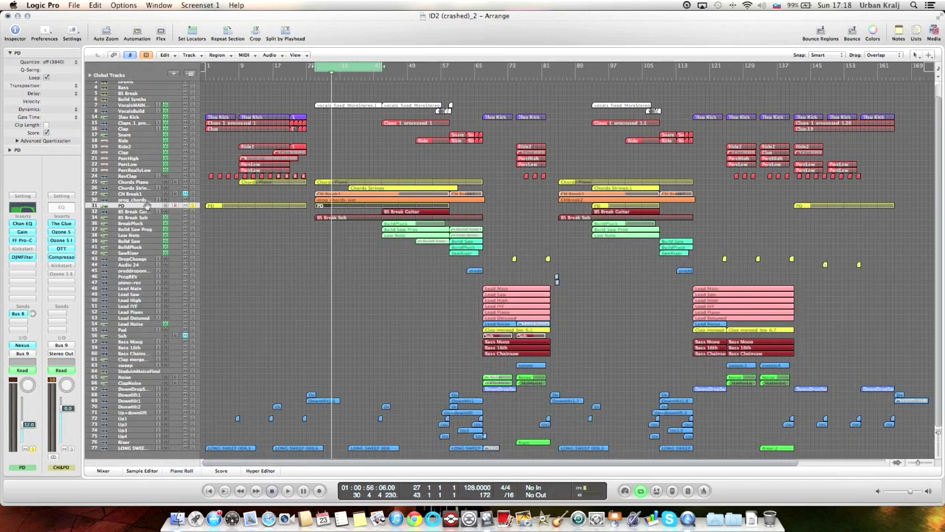
Play the loop, stop it, and shift the cycle range to about bars 41–57.
{"action": "key", "text": "space"}
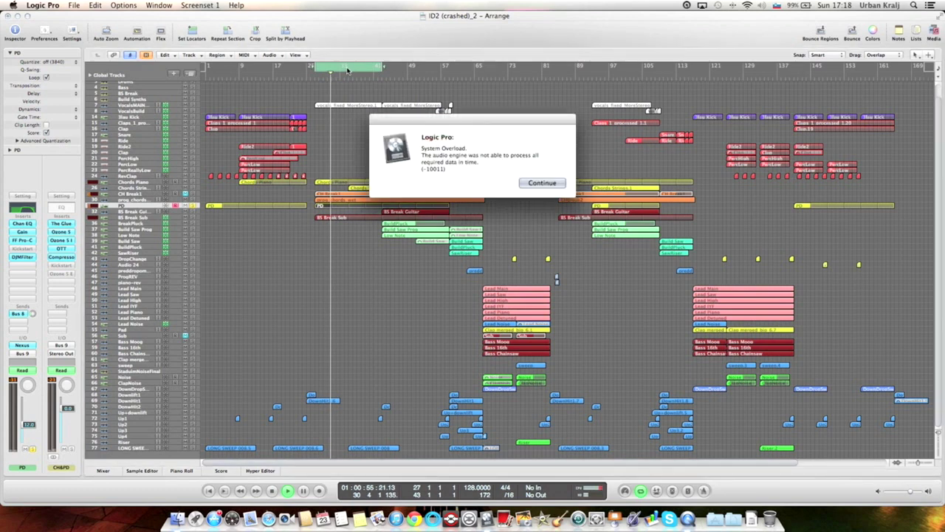
{"action": "key", "text": "Return"}
{"action": "left_click_drag", "start_coordinate": [348, 69], "coordinate": [414, 71]}
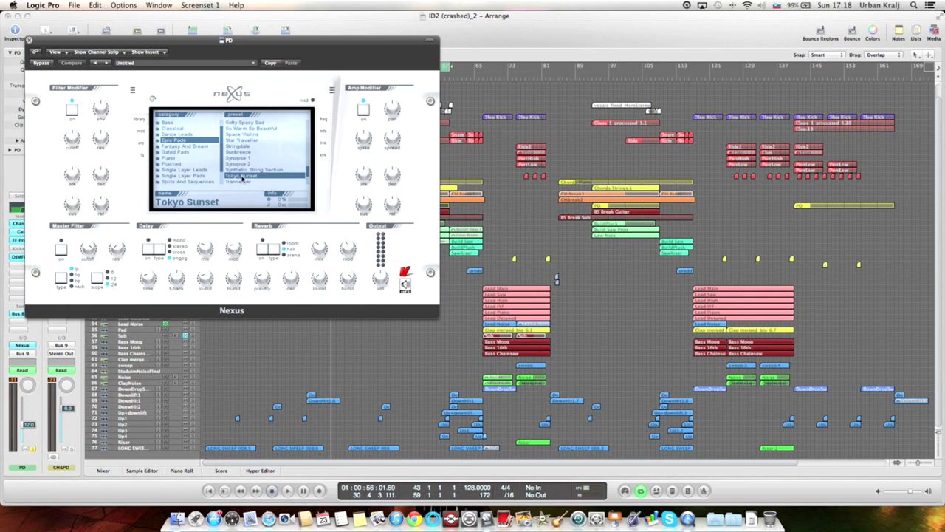
Close Nexus, then bypass PD's DJMFilter, FF Pro-C, Gain, Channel EQ and reverb send, and play.
{"action": "left_click", "coordinate": [29, 40]}
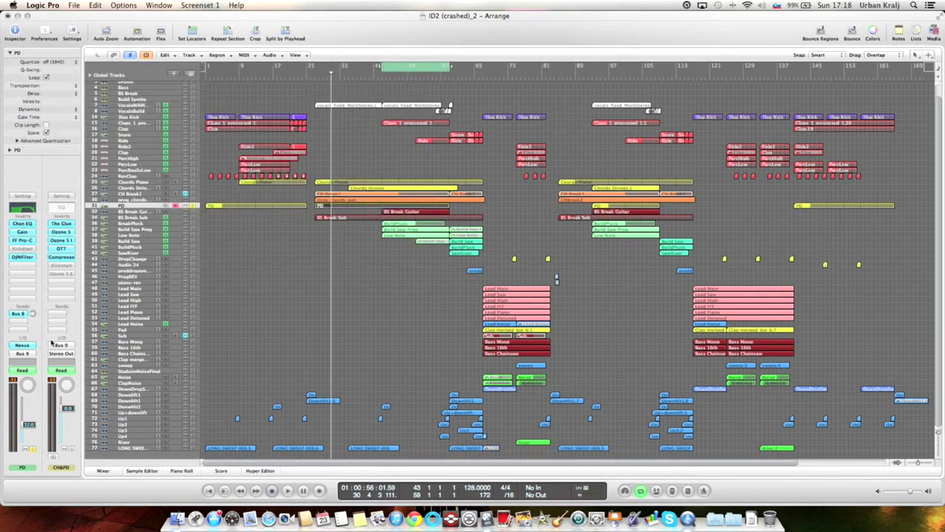
{"action": "left_click", "coordinate": [23, 257], "text": "alt"}
{"action": "left_click", "coordinate": [22, 240], "text": "alt"}
{"action": "left_click", "coordinate": [22, 232], "text": "alt"}
{"action": "left_click", "coordinate": [23, 223], "text": "alt"}
{"action": "left_click", "coordinate": [16, 315], "text": "alt"}
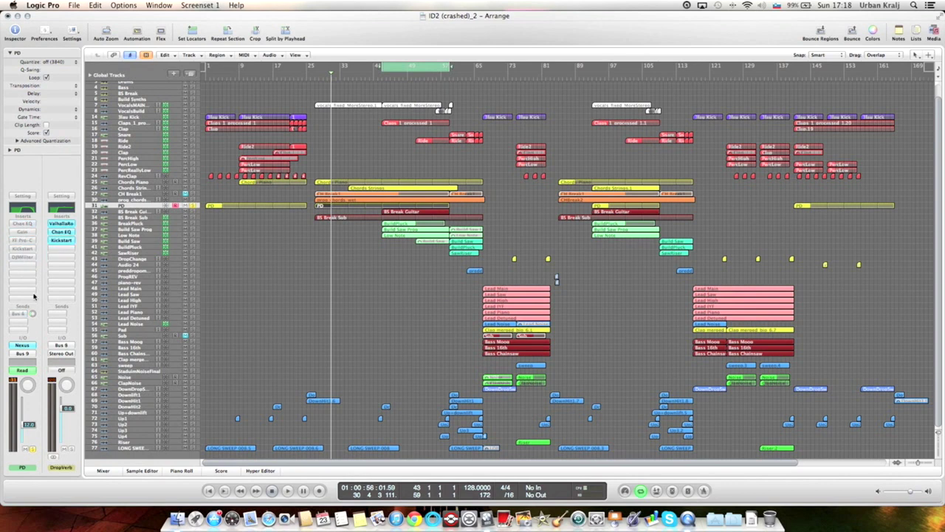
{"action": "key", "text": "space"}
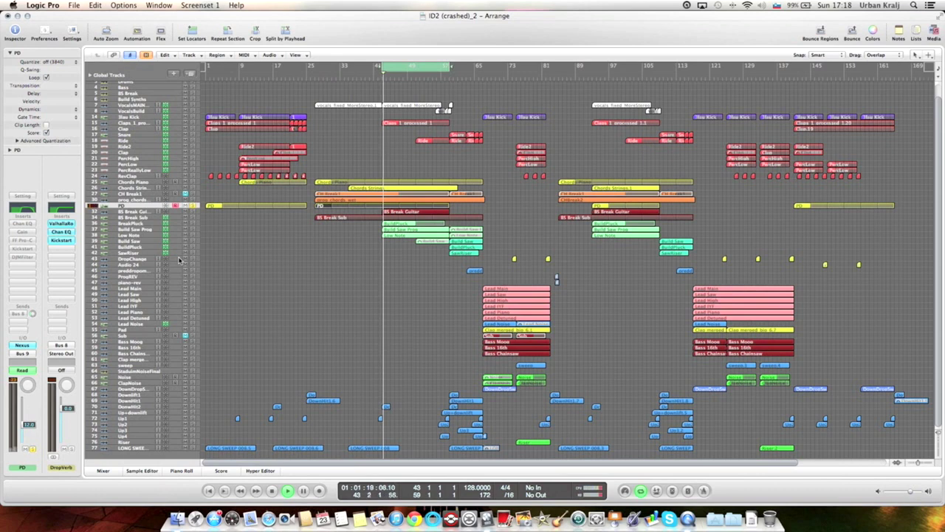
Re-enable PD's reverb send, Channel EQ, Gain and Kickstart effects.
{"action": "left_click", "coordinate": [17, 315], "text": "alt"}
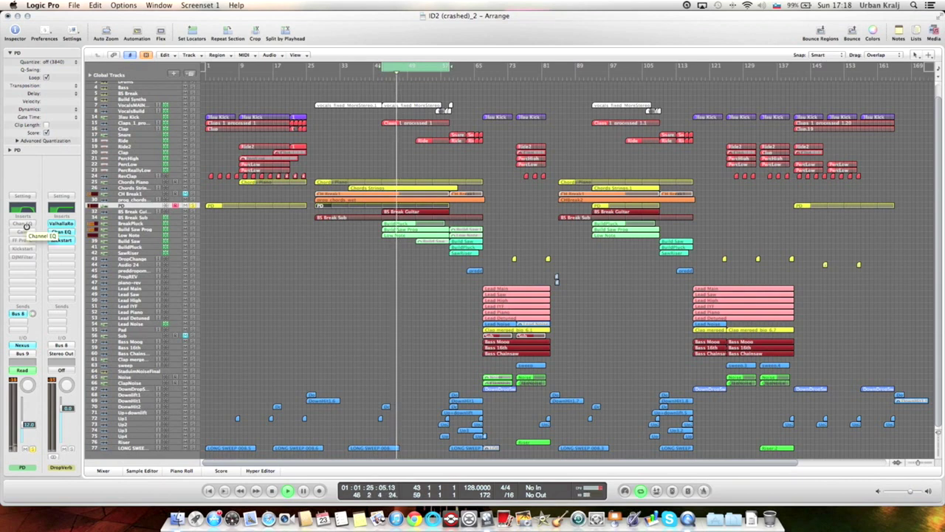
{"action": "left_click", "coordinate": [25, 225], "text": "alt"}
{"action": "left_click", "coordinate": [25, 232], "text": "alt"}
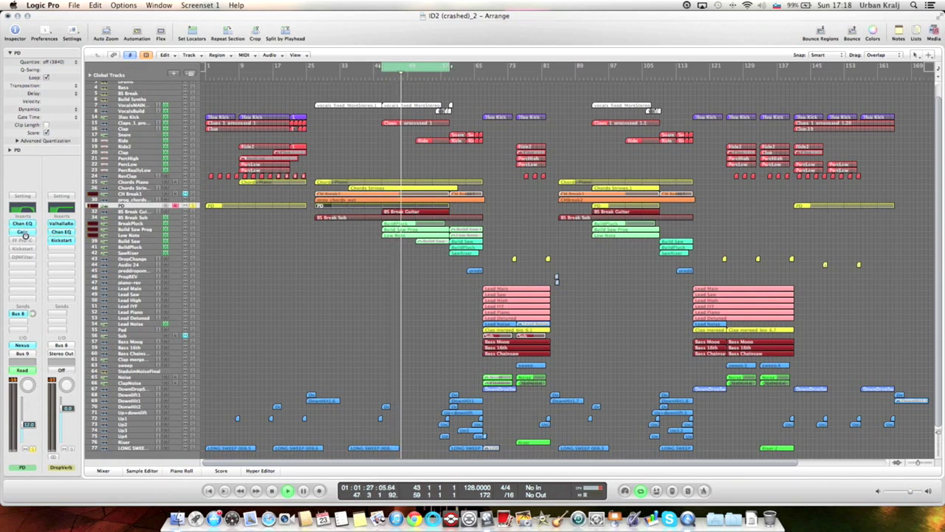
{"action": "left_click", "coordinate": [25, 249], "text": "alt"}
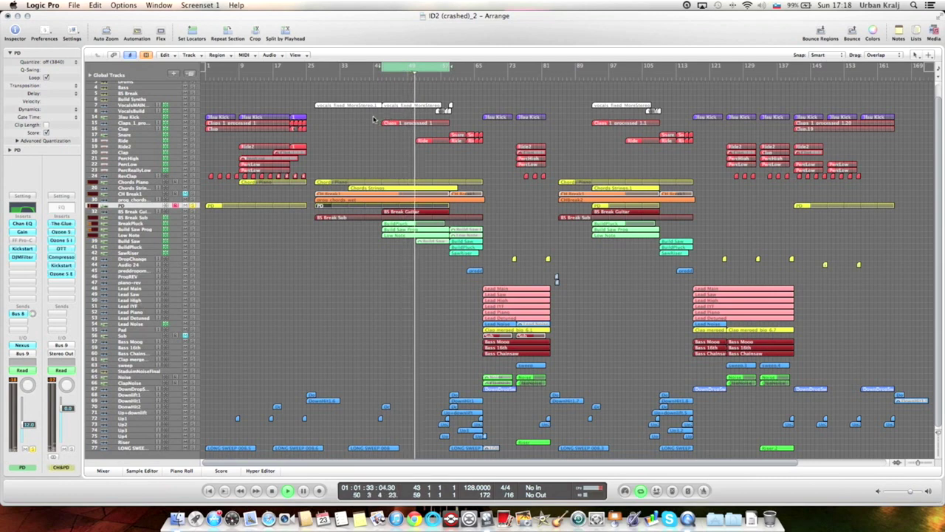
Stop, shift the cycle back to about bars 25–41, and play with prog_chords_wet selected.
{"action": "key", "text": "space"}
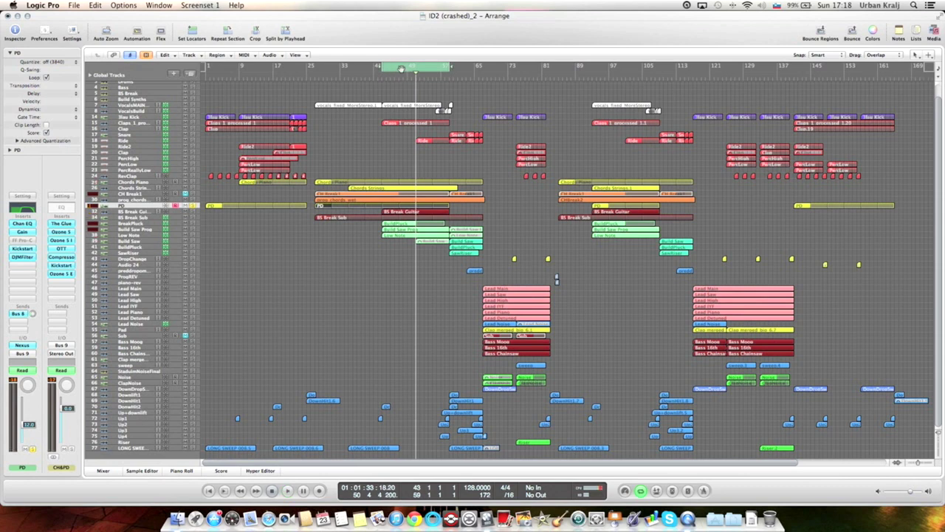
{"action": "left_click_drag", "start_coordinate": [398, 70], "coordinate": [333, 70]}
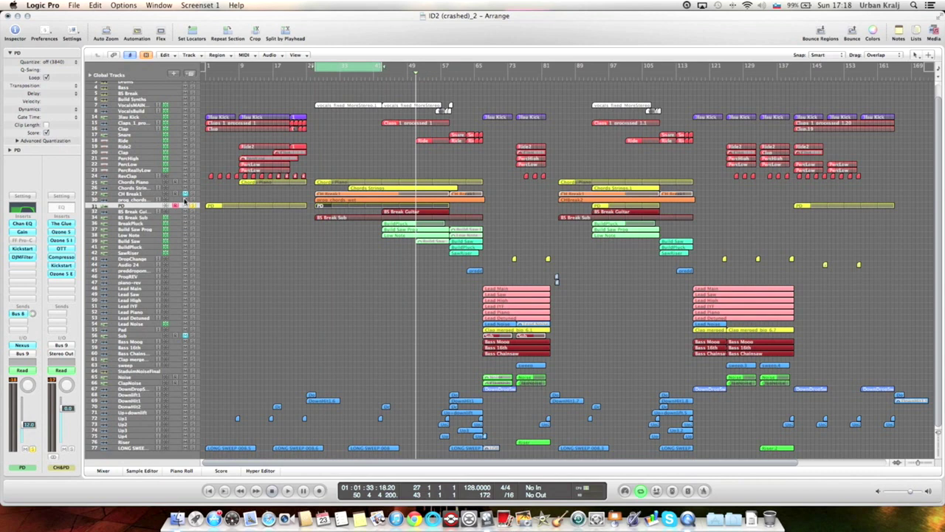
{"action": "left_click", "coordinate": [137, 200]}
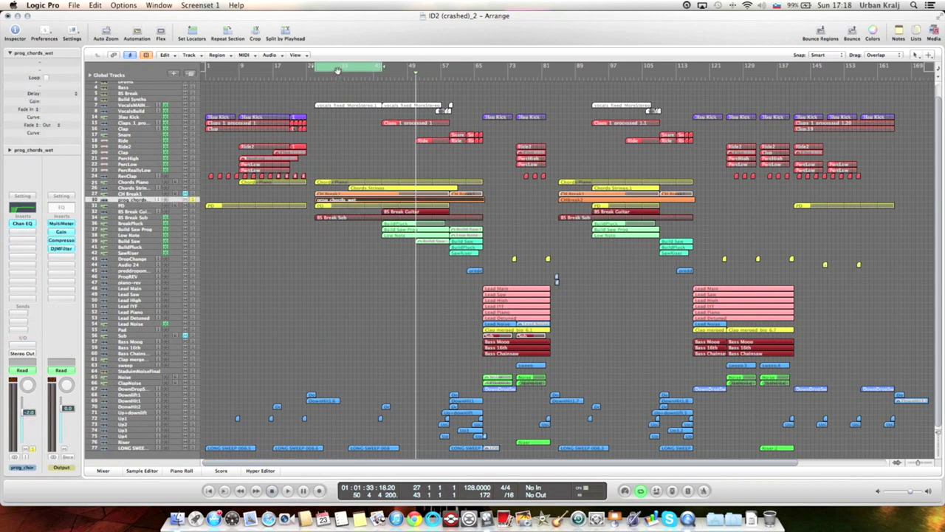
{"action": "key", "text": "space"}
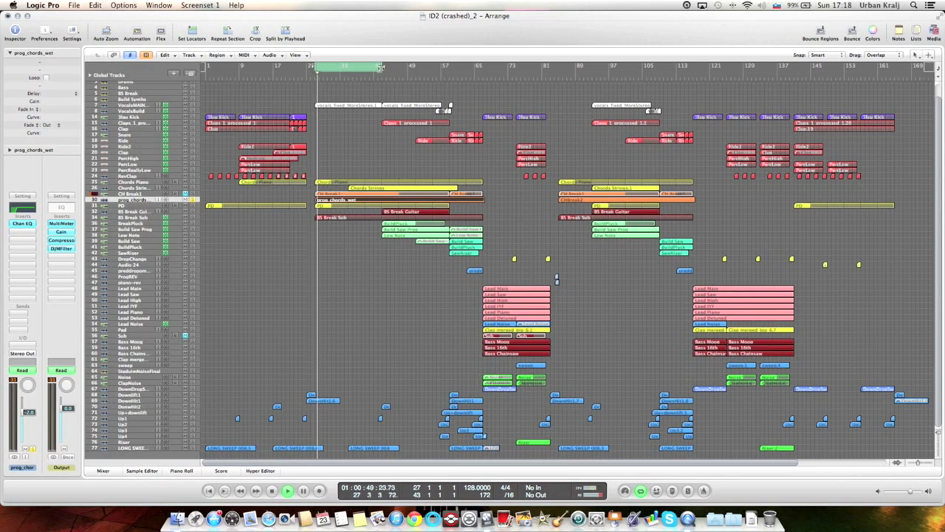
Extend the cycle further right over prog_chords_wet and play from later points in the region.
{"action": "key", "text": "z"}
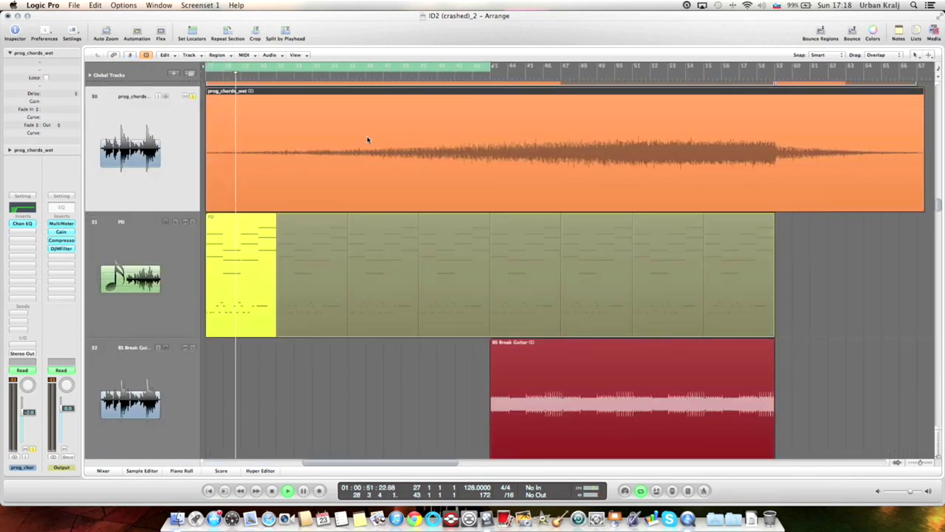
{"action": "key", "text": "super+Left"}
{"action": "left_click_drag", "start_coordinate": [418, 67], "coordinate": [622, 67]}
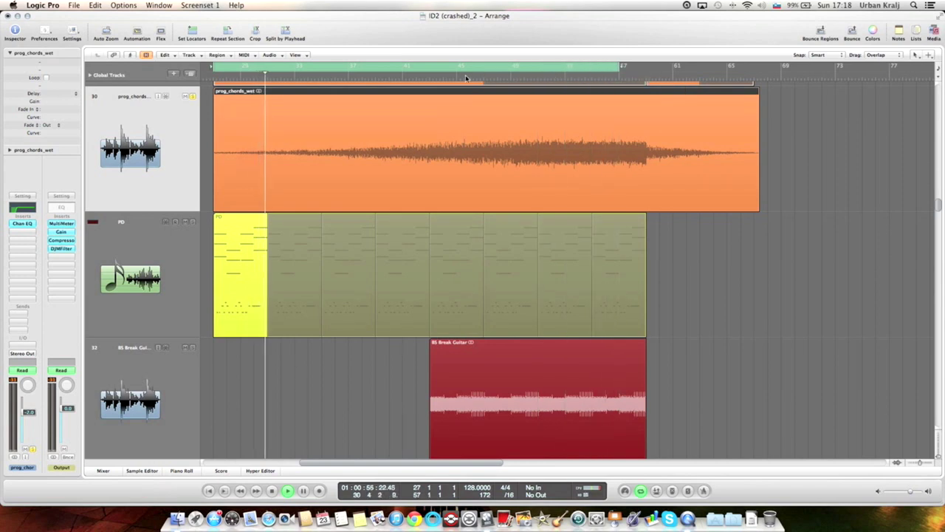
{"action": "left_click", "coordinate": [453, 75]}
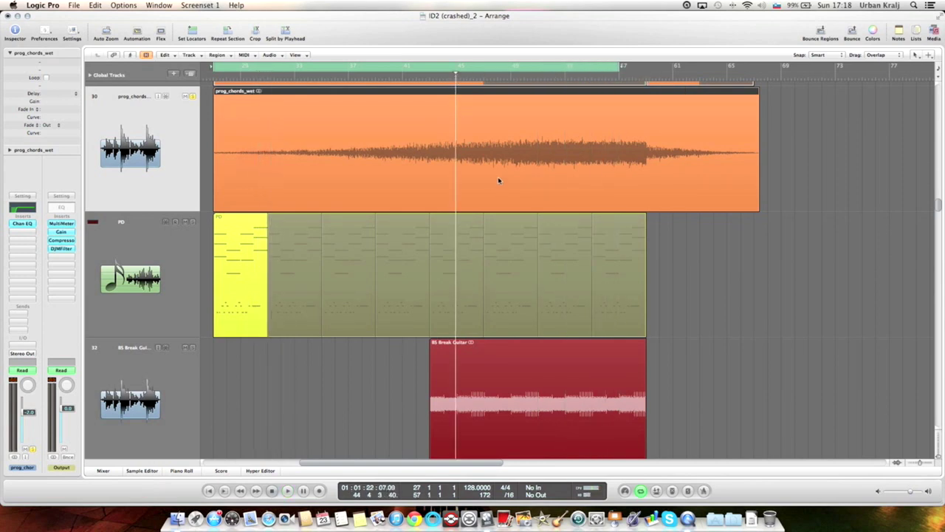
{"action": "key", "text": "space"}
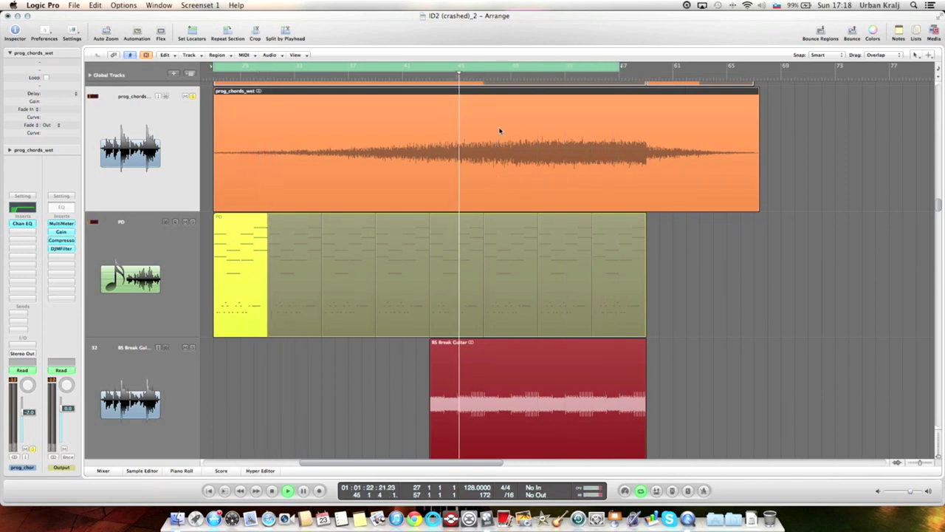
{"action": "left_click", "coordinate": [552, 78]}
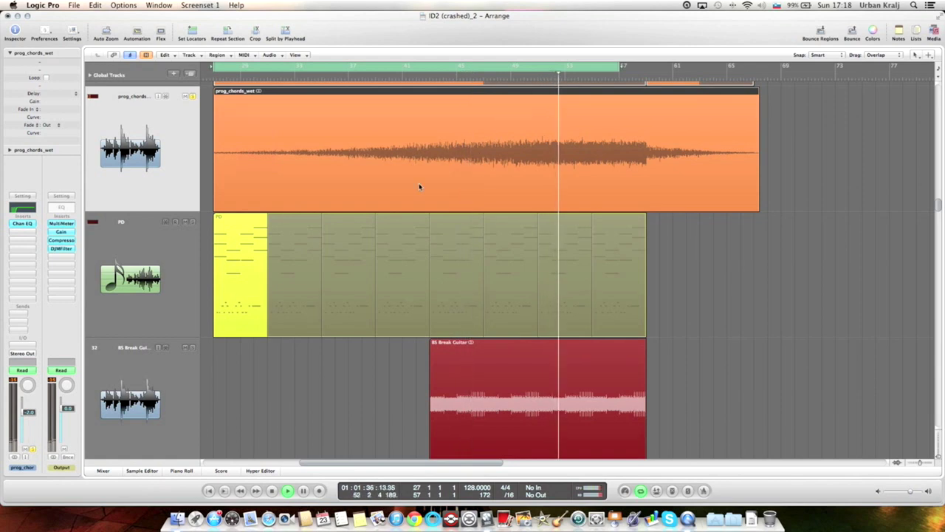
{"action": "scroll", "coordinate": [220, 175], "scroll_direction": "up", "scroll_amount": 2}
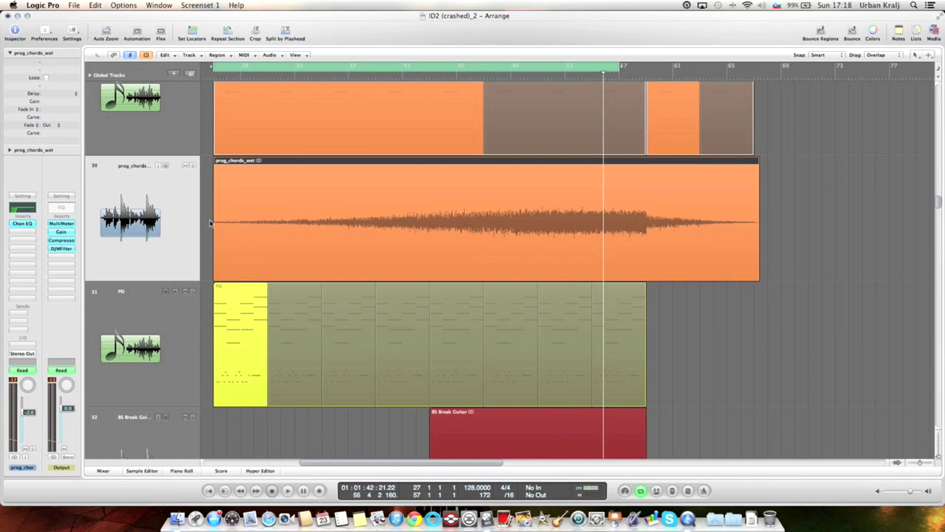
Check CH Break1's Sylenth1 patch 009: Vandalism_LEAD_Apollo 11, then close the synth window.
{"action": "key", "text": "z"}
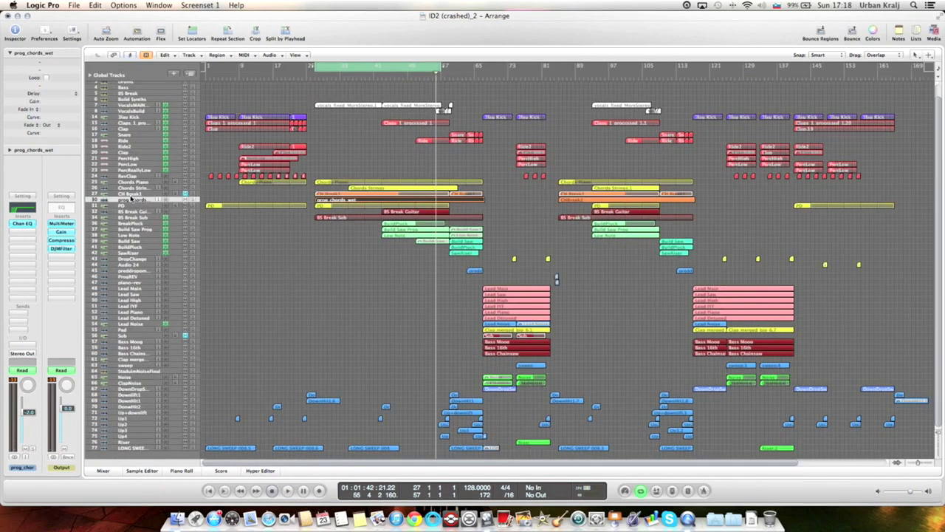
{"action": "left_click", "coordinate": [130, 194]}
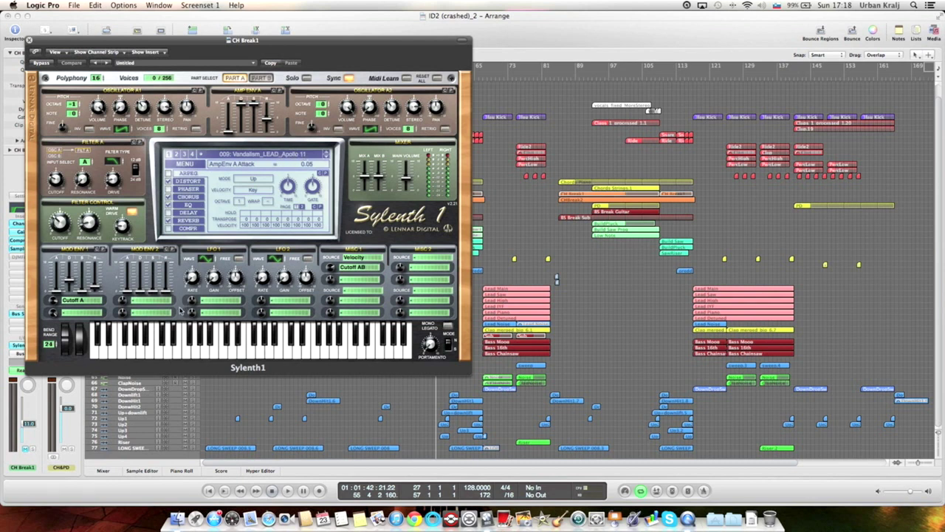
{"action": "left_click", "coordinate": [29, 40]}
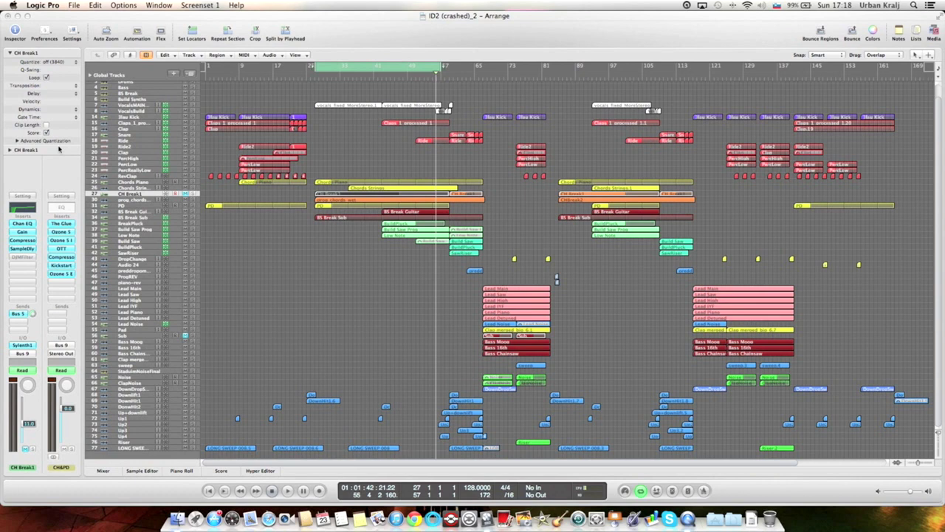
Enlarge tracks, show CH Break1's 1 Sylenth1: FilterCtl Cutoff automation, then switch to 6 DJMFilter knob.
{"action": "key", "text": "super+Down"}
{"action": "key", "text": "super+Down"}
{"action": "key", "text": "super+Down"}
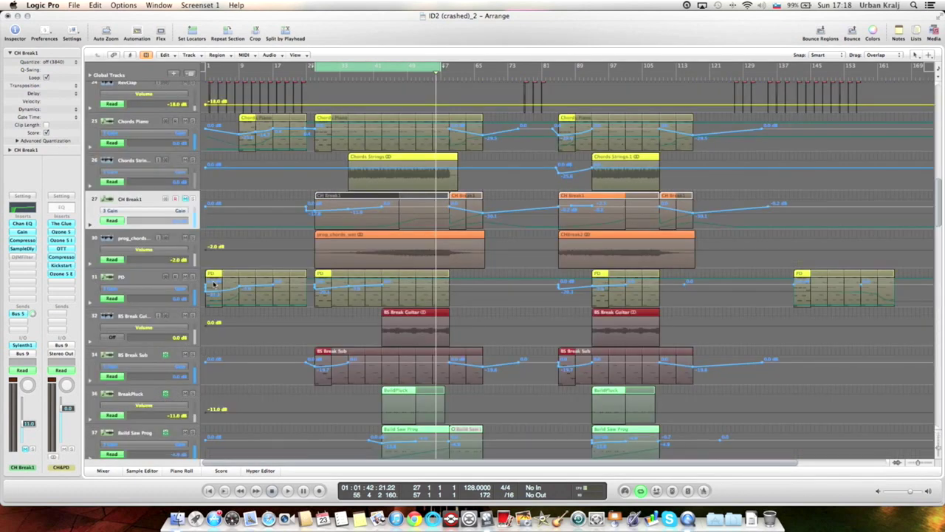
{"action": "scroll", "coordinate": [210, 282], "scroll_direction": "up", "scroll_amount": 2}
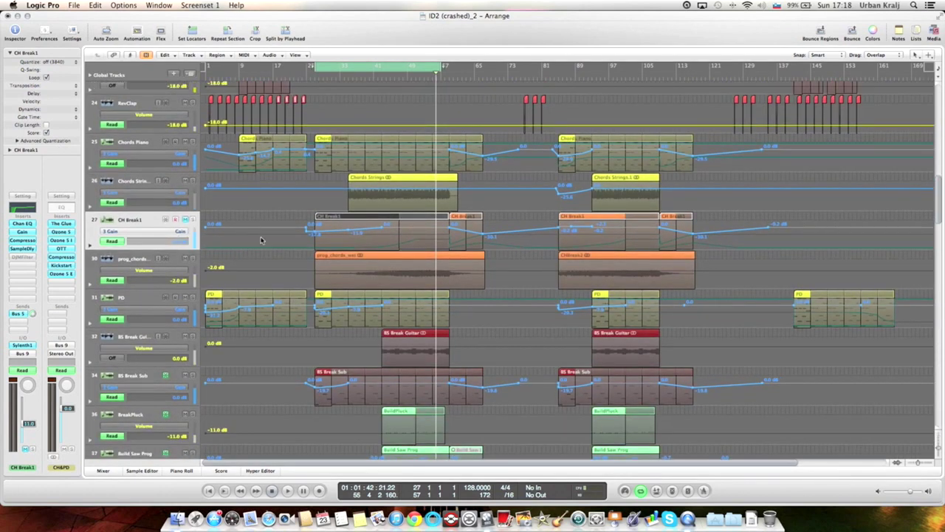
{"action": "left_click", "coordinate": [178, 233]}
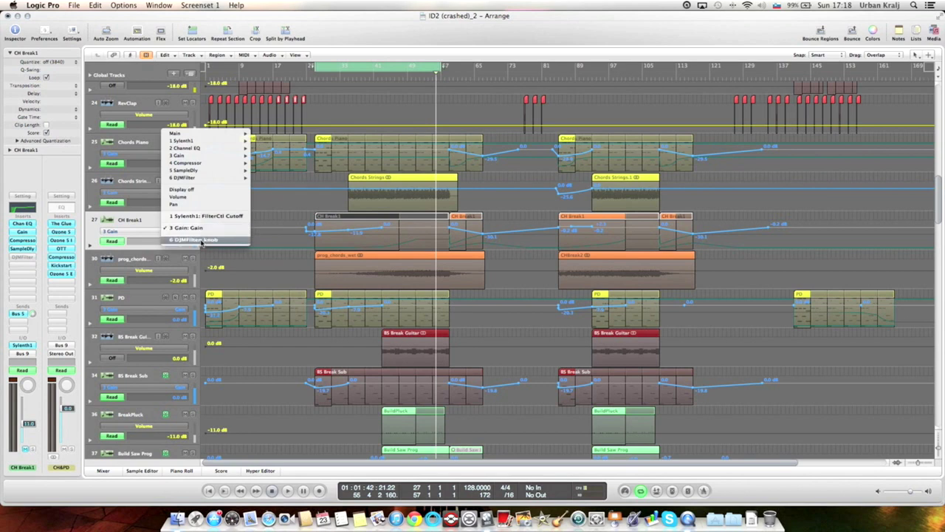
{"action": "left_click", "coordinate": [212, 216]}
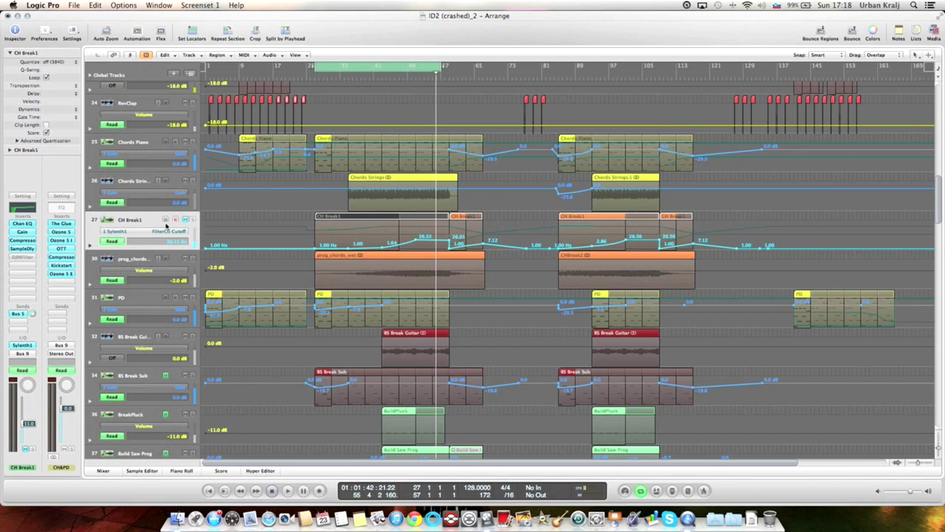
{"action": "left_click", "coordinate": [166, 232]}
{"action": "left_click", "coordinate": [195, 254]}
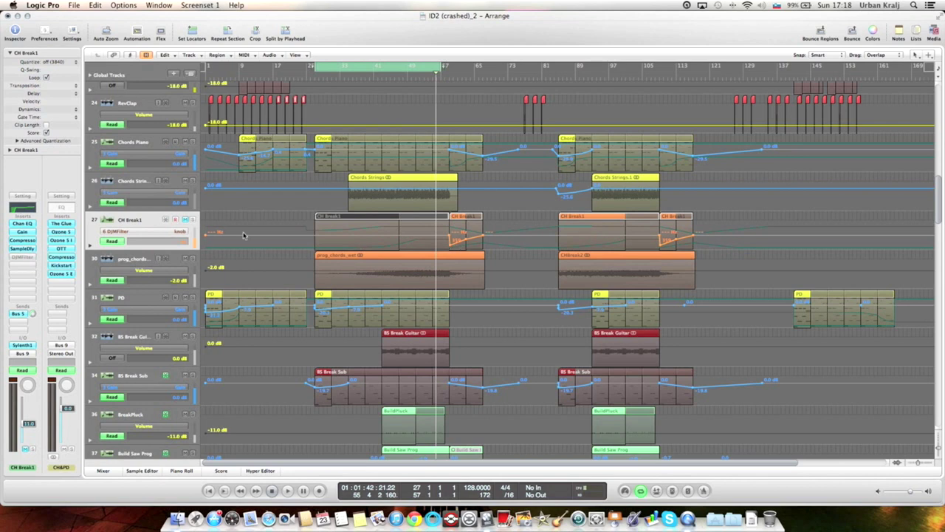
{"action": "left_click", "coordinate": [22, 224]}
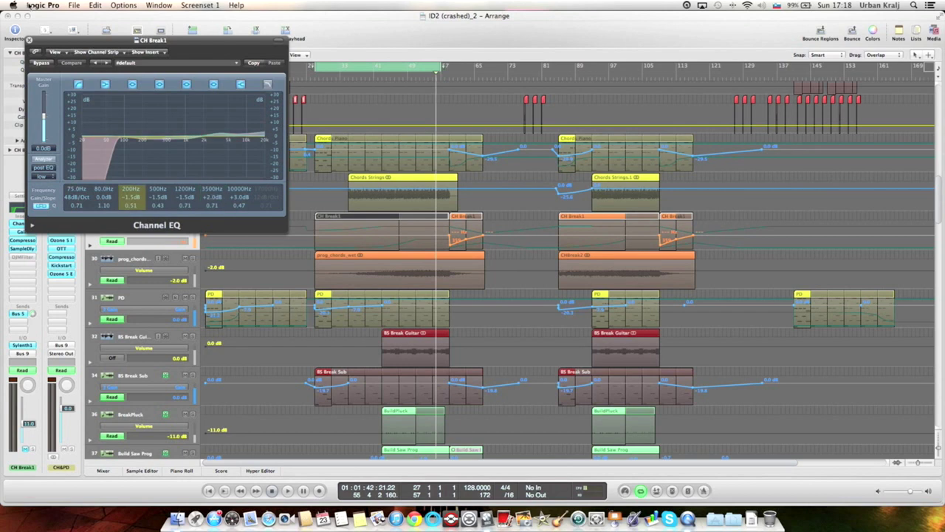
{"action": "left_click", "coordinate": [29, 40]}
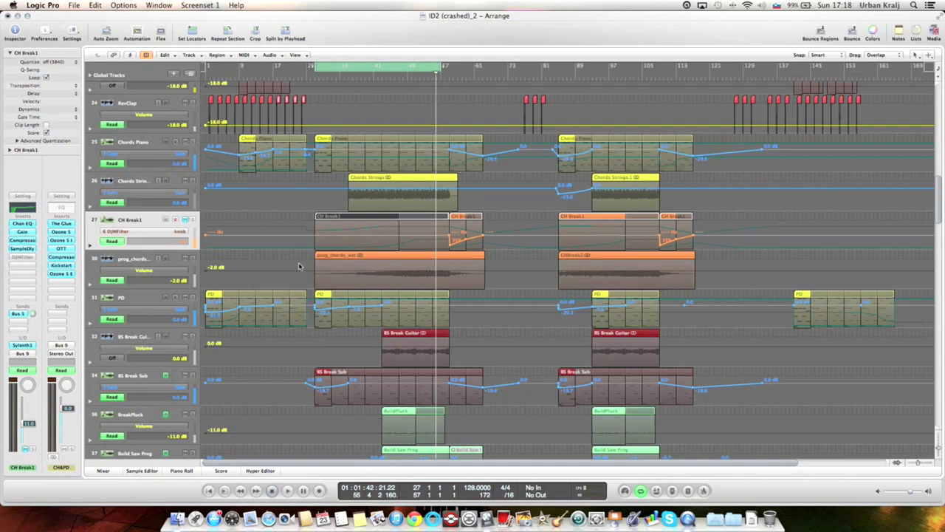
{"action": "left_click", "coordinate": [27, 241]}
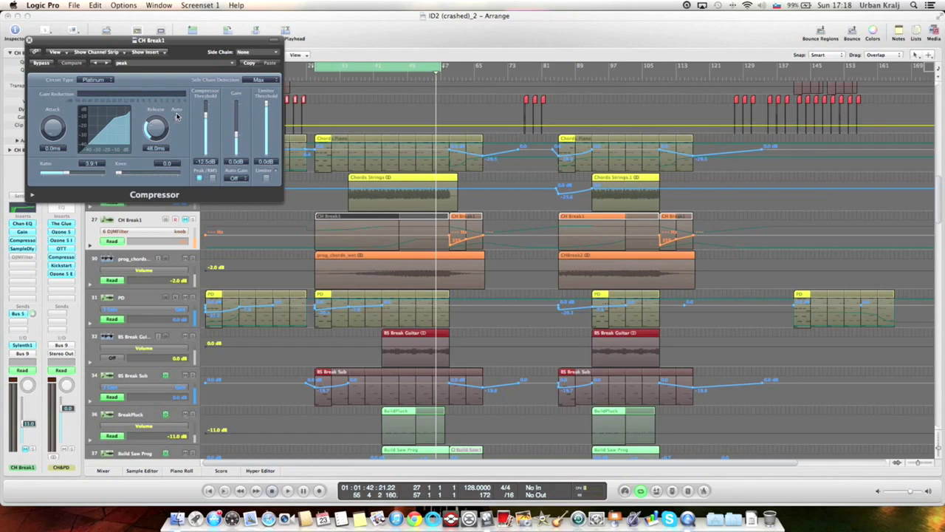
{"action": "left_click", "coordinate": [28, 40]}
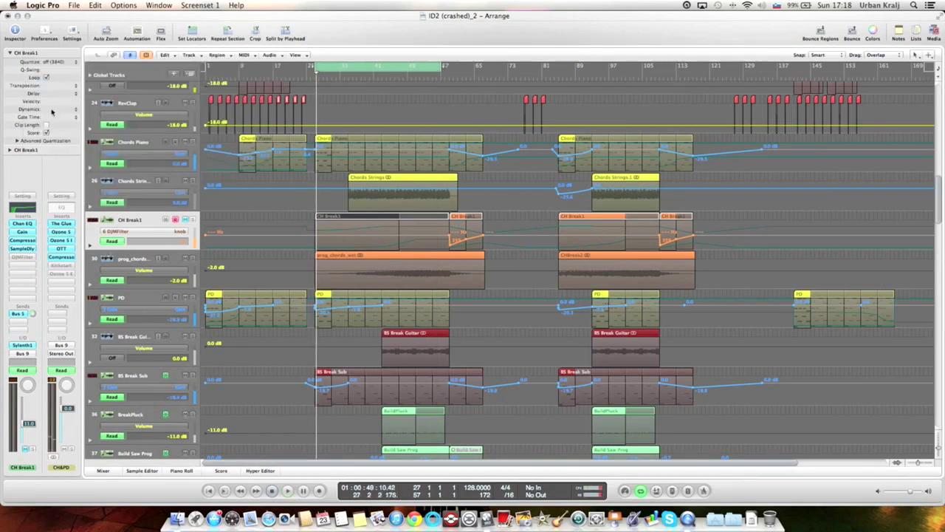
{"action": "left_click", "coordinate": [29, 248]}
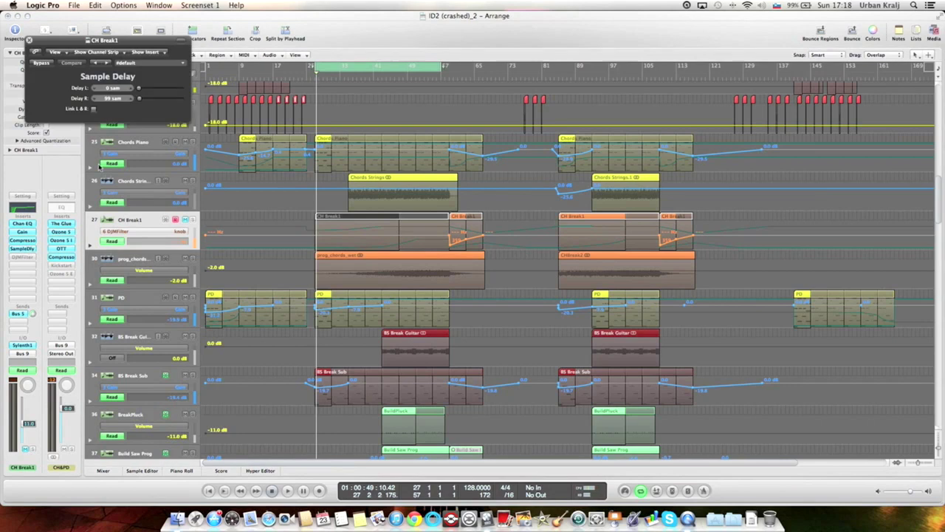
{"action": "left_click", "coordinate": [28, 40]}
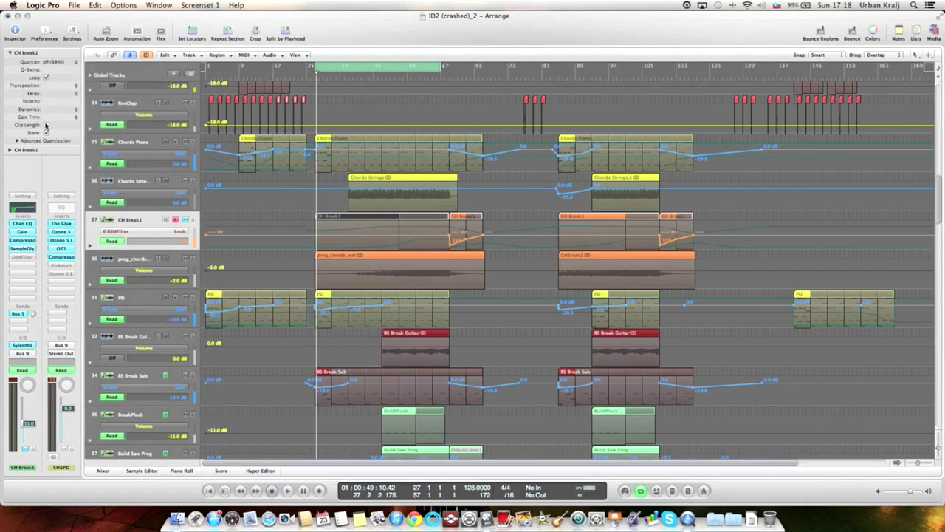
Zoom out, deselect regions, start the cycle at bar 33, and play with Chords Strings selected.
{"action": "key", "text": "z"}
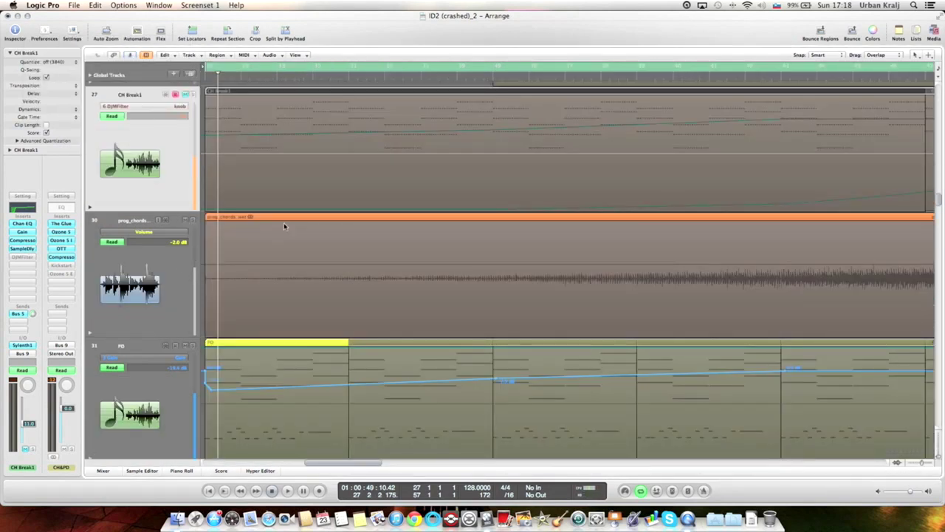
{"action": "key", "text": "z"}
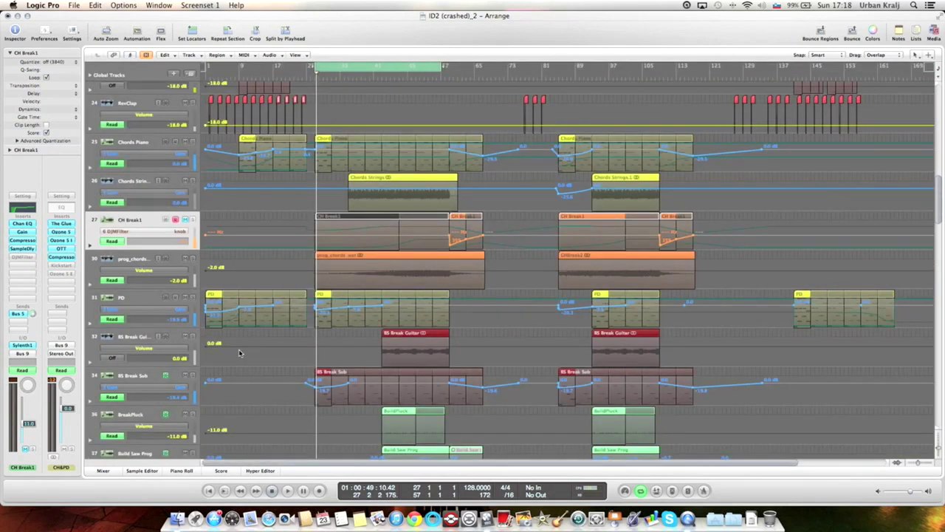
{"action": "key", "text": "z"}
{"action": "left_click", "coordinate": [275, 292]}
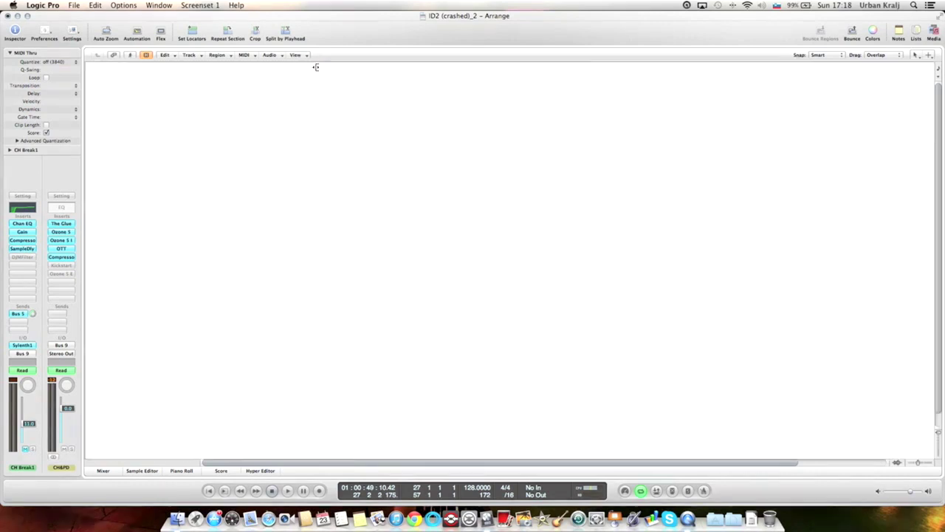
{"action": "left_click_drag", "start_coordinate": [316, 67], "coordinate": [349, 81]}
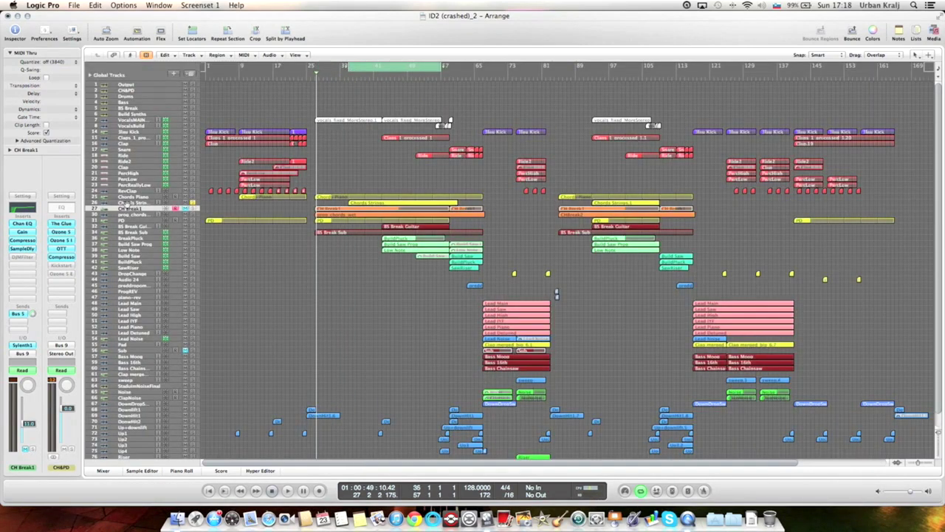
{"action": "left_click", "coordinate": [127, 203]}
{"action": "key", "text": "space"}
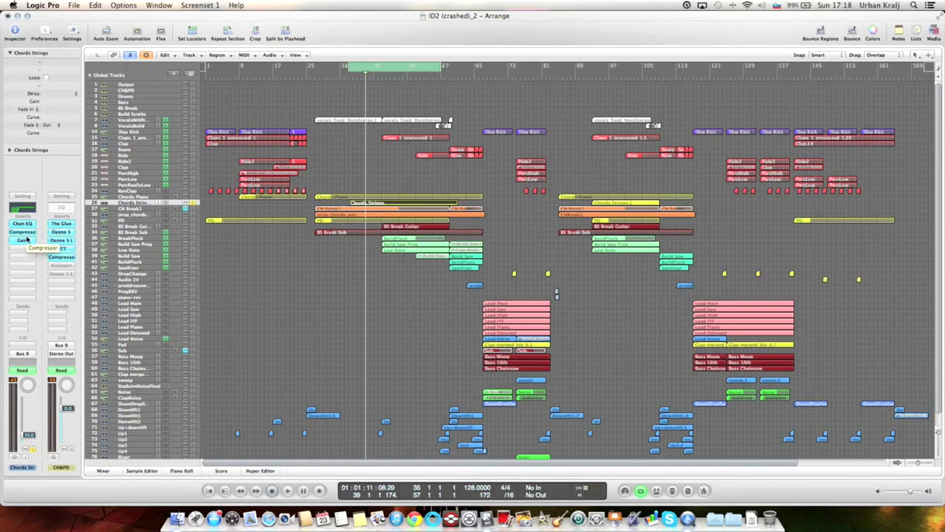
{"action": "key", "text": "super+Down"}
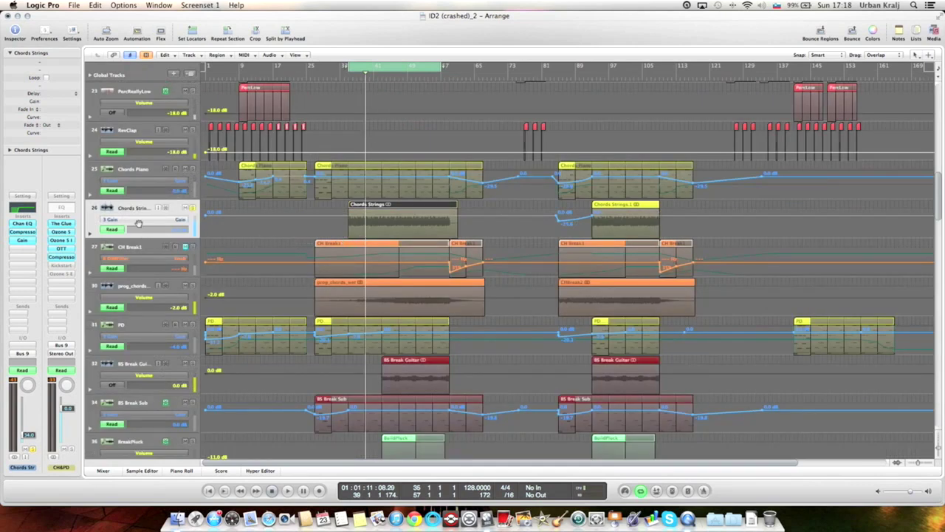
{"action": "key", "text": "super+Up"}
{"action": "key", "text": "super+Up"}
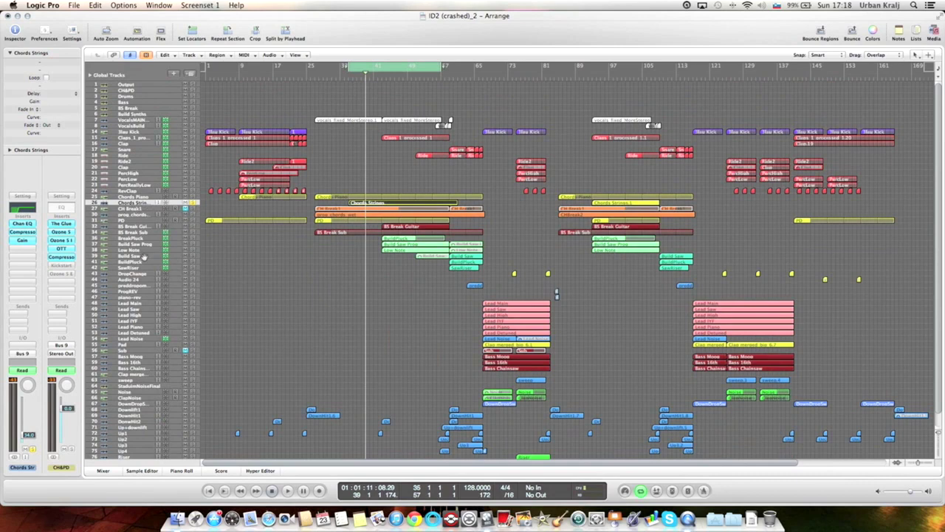
{"action": "left_click", "coordinate": [73, 449]}
{"action": "key", "text": "space"}
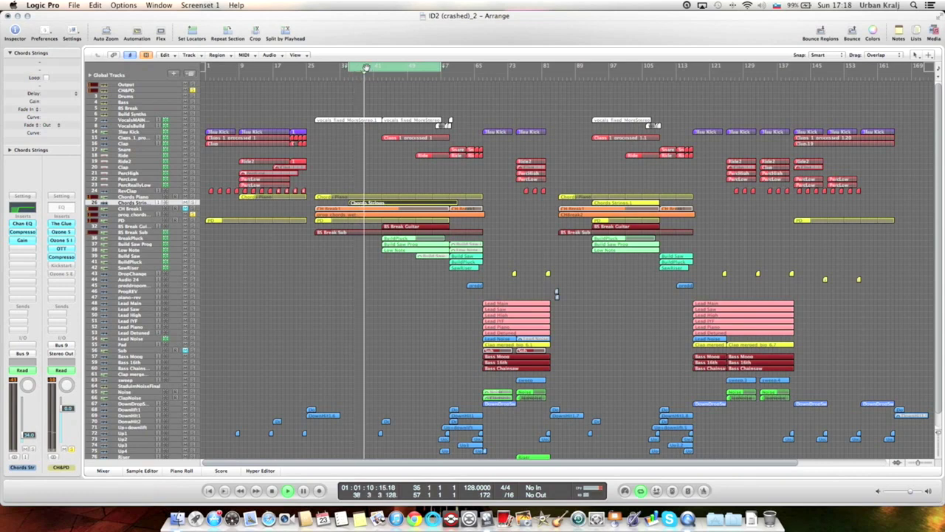
Stop playback, inspect CH&PD's The Glue compressor on the Strings – smooth strings preset, then close it.
{"action": "key", "text": "space"}
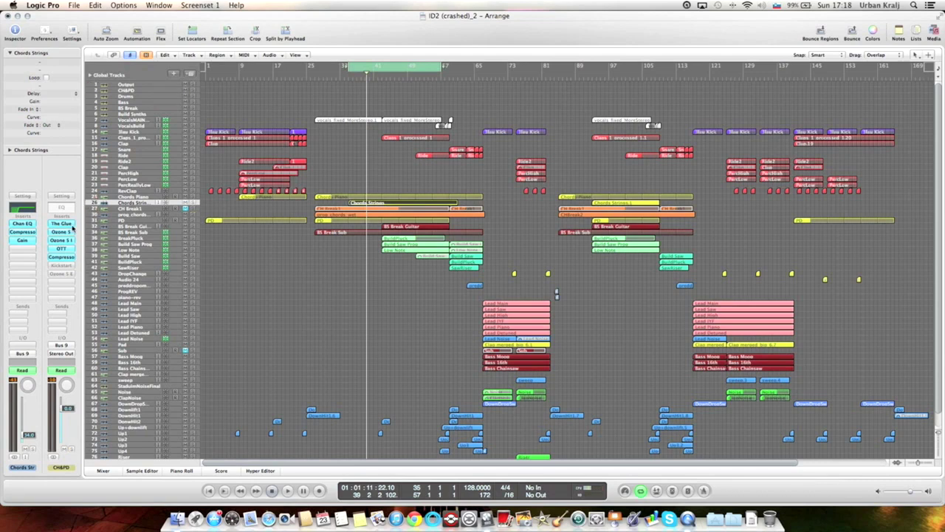
{"action": "left_click", "coordinate": [61, 224]}
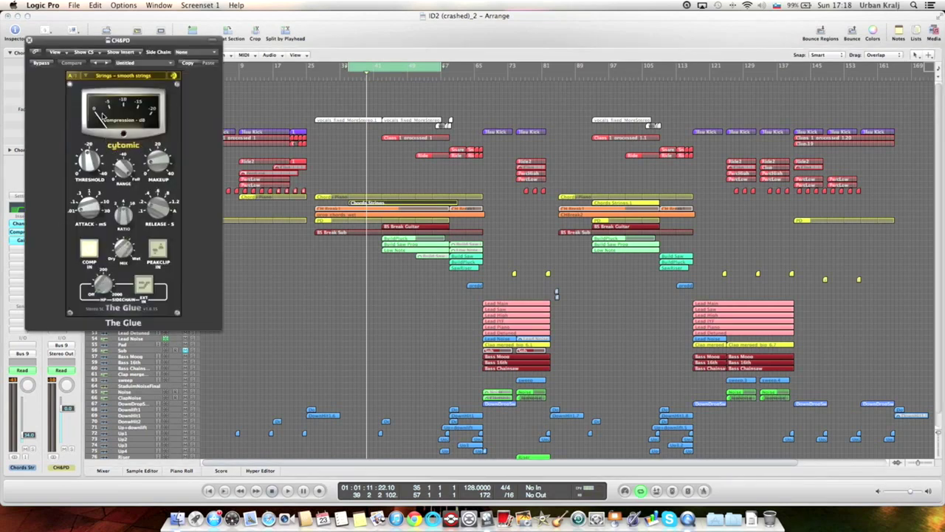
{"action": "left_click_drag", "start_coordinate": [69, 45], "coordinate": [177, 138]}
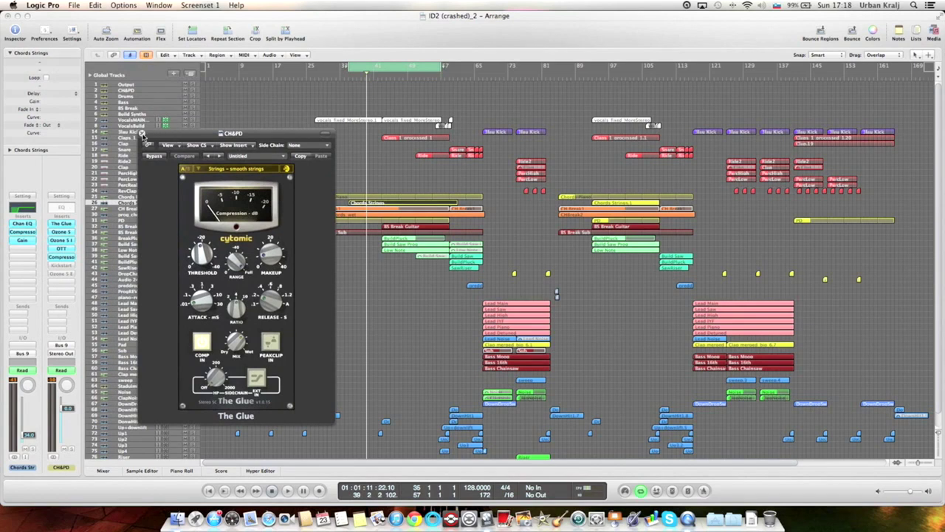
{"action": "left_click", "coordinate": [141, 134]}
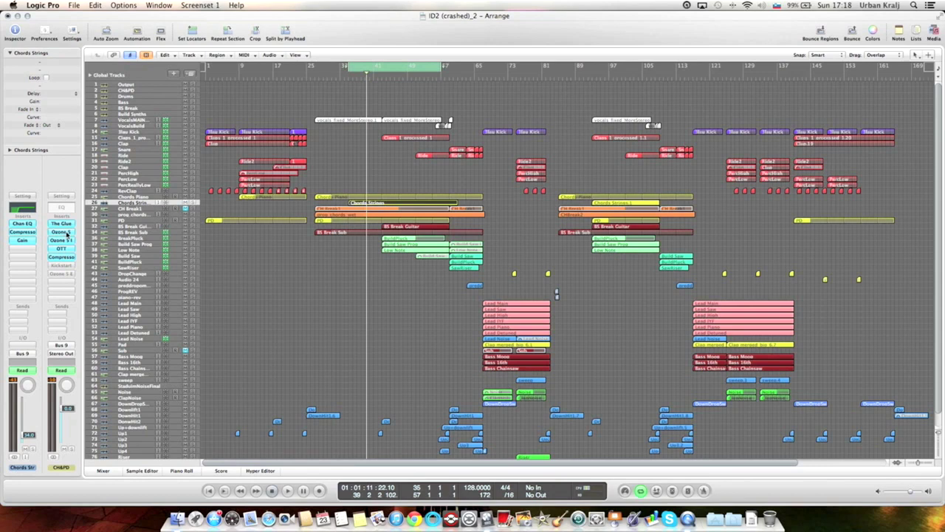
Inspect Ozone 5's Side-channel EQ curve and Stereo Imaging on CH&PD, then close it.
{"action": "left_click", "coordinate": [62, 233]}
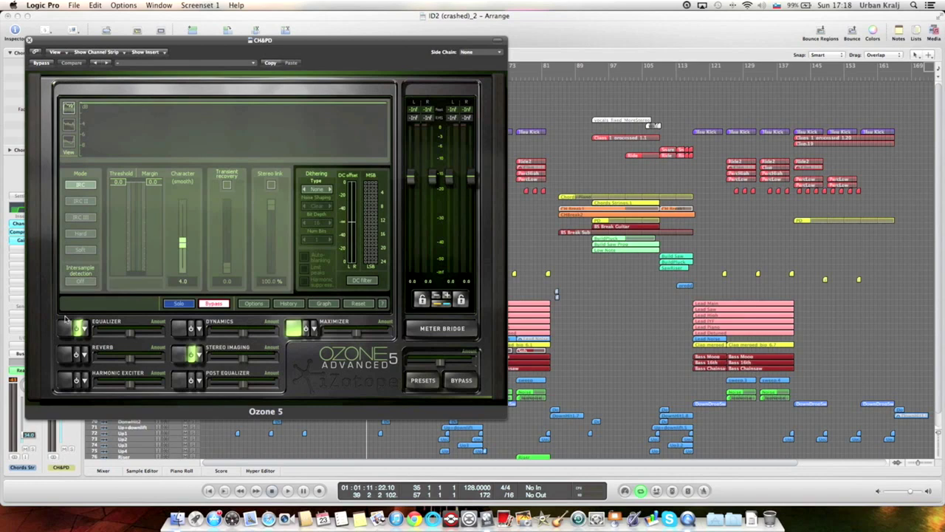
{"action": "left_click", "coordinate": [68, 330]}
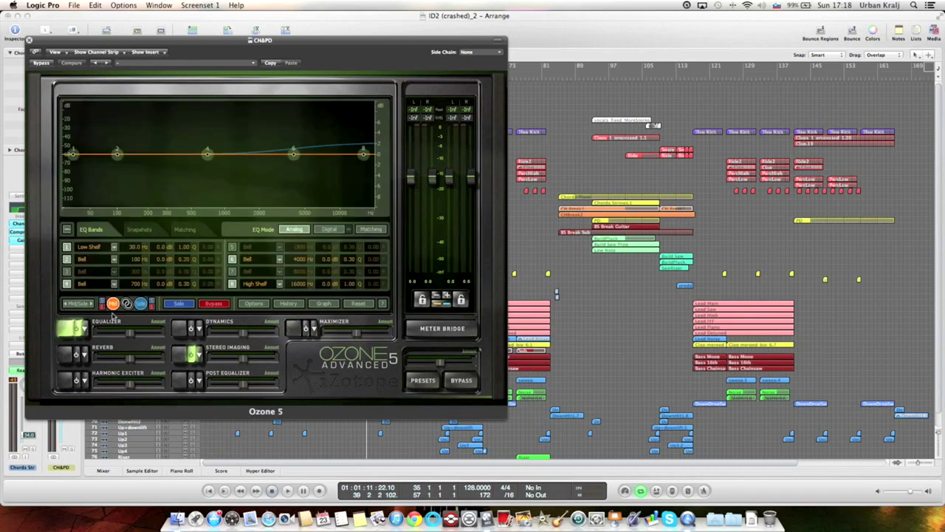
{"action": "left_click", "coordinate": [139, 306]}
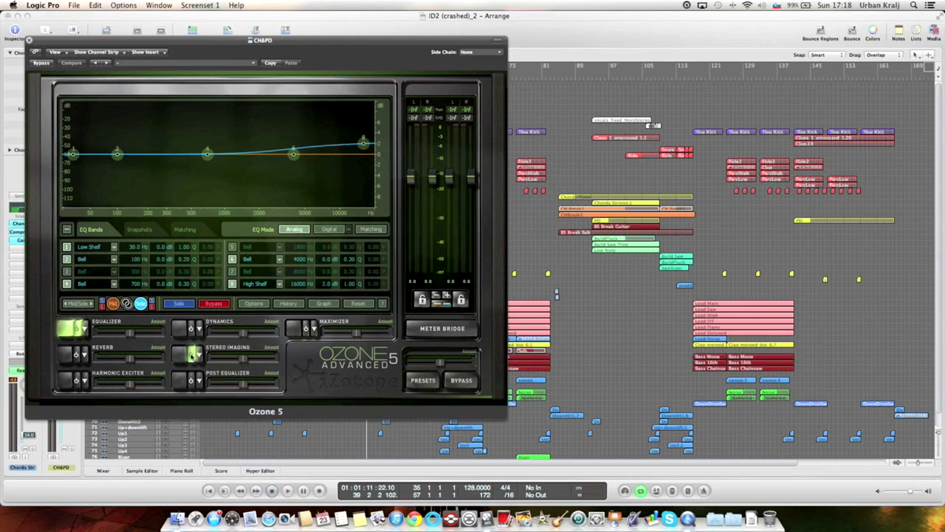
{"action": "left_click", "coordinate": [224, 341]}
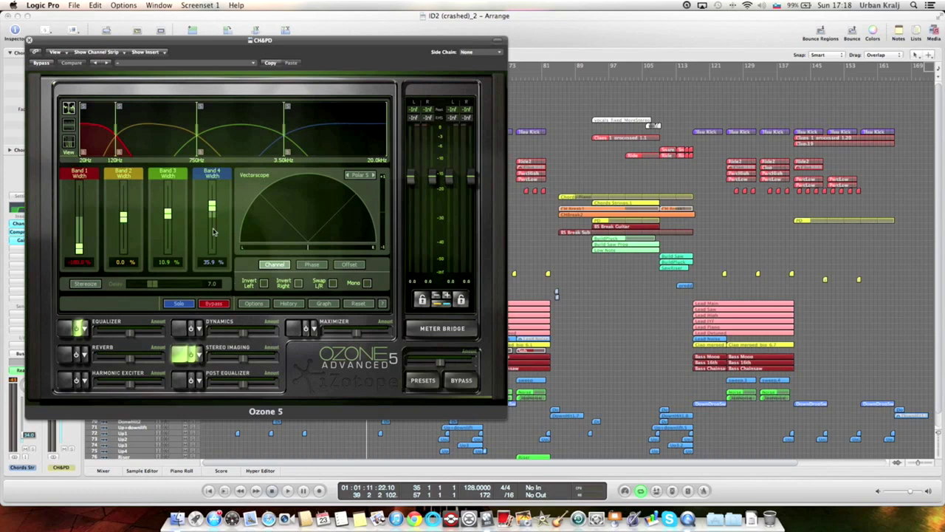
{"action": "left_click_drag", "start_coordinate": [65, 43], "coordinate": [117, 63]}
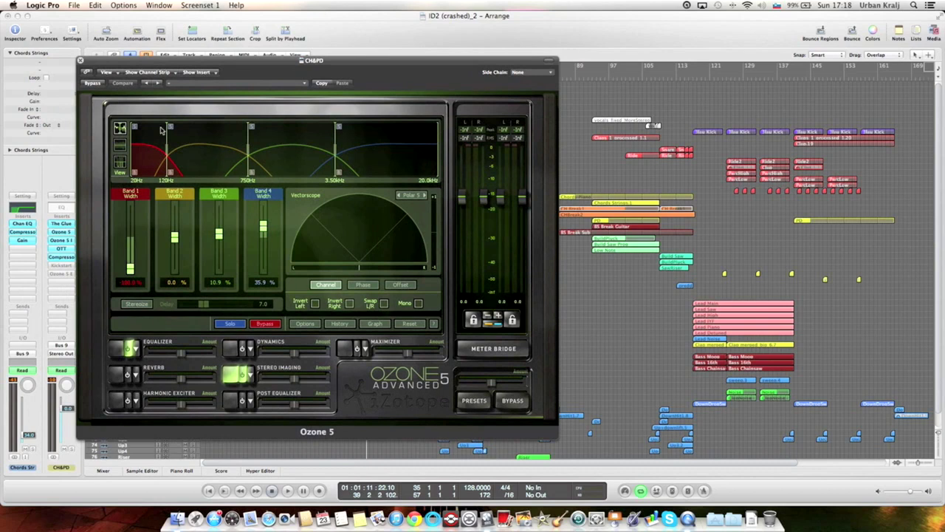
{"action": "left_click", "coordinate": [81, 60]}
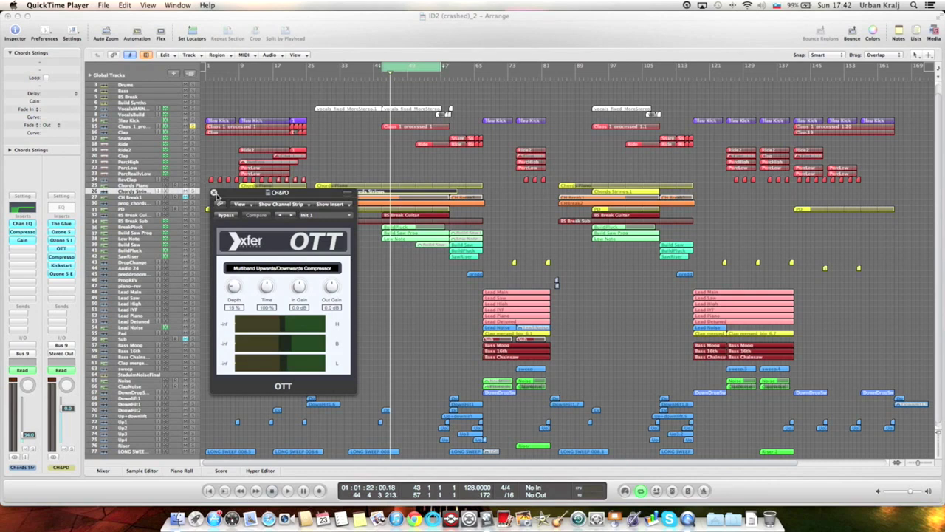
Close OTT, then check and close the CH&PD Compressor (peak preset, 3.9:1 ratio).
{"action": "left_click", "coordinate": [215, 193]}
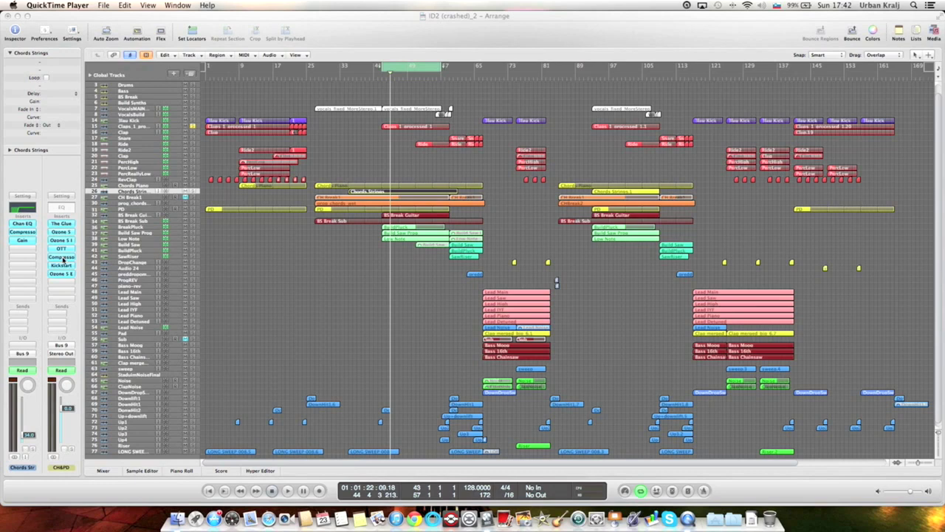
{"action": "left_click", "coordinate": [62, 257]}
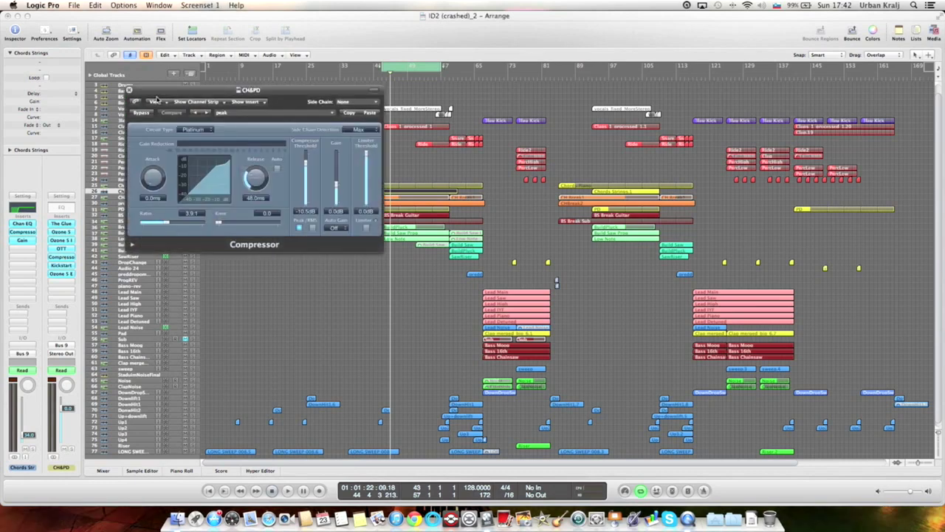
{"action": "left_click_drag", "start_coordinate": [158, 94], "coordinate": [187, 109]}
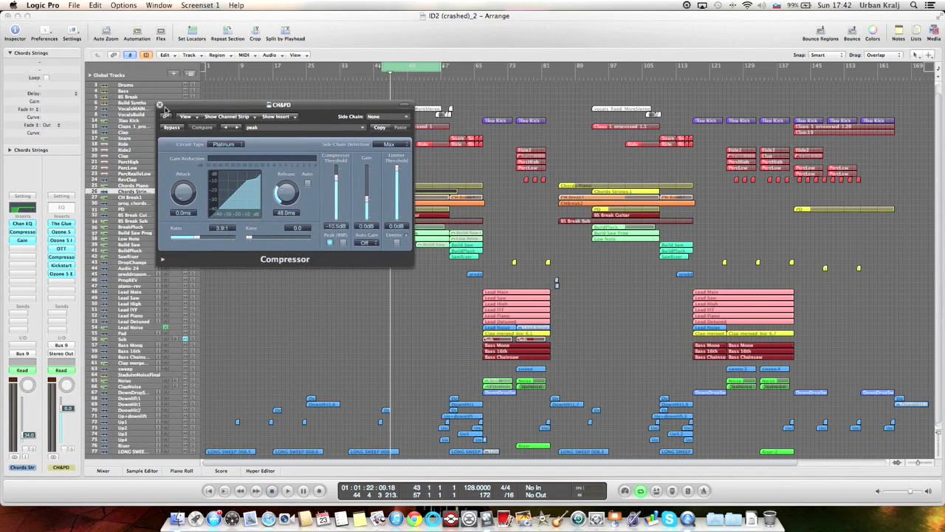
{"action": "left_click", "coordinate": [159, 105]}
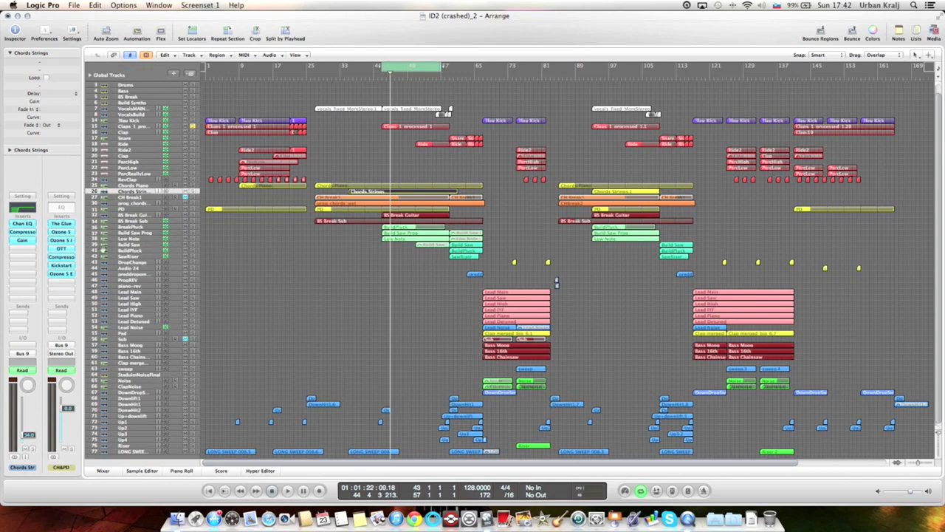
Open Kickstart on CH&PD, showing 36% mix, and move its window aside.
{"action": "left_click", "coordinate": [62, 266]}
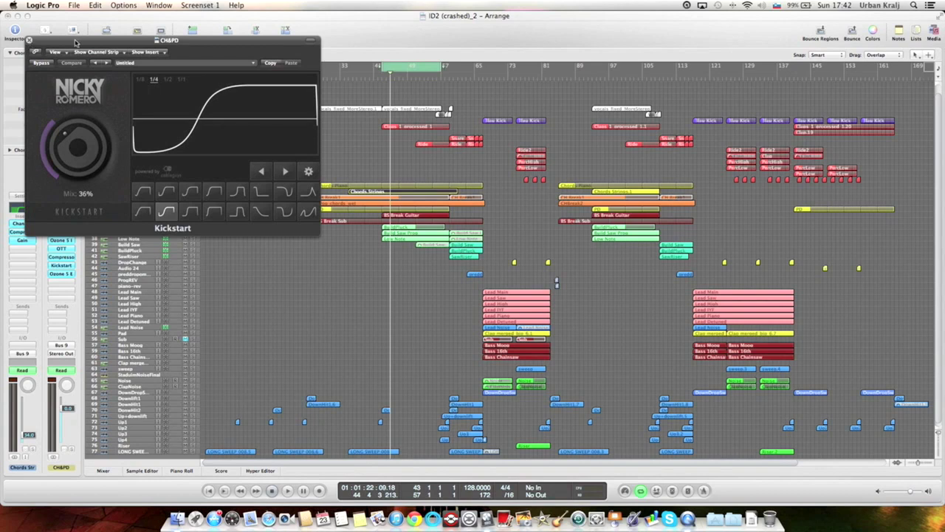
{"action": "left_click_drag", "start_coordinate": [30, 41], "coordinate": [36, 46]}
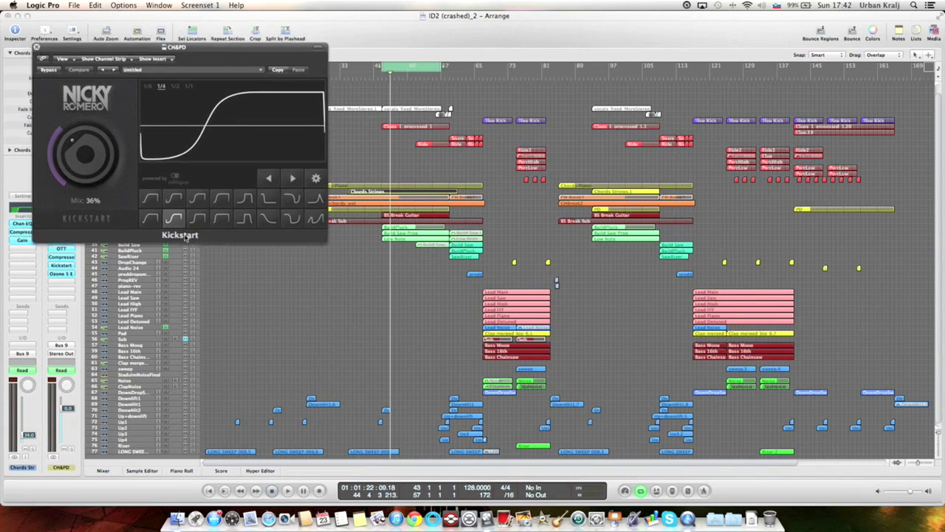
{"action": "left_click_drag", "start_coordinate": [55, 49], "coordinate": [79, 67]}
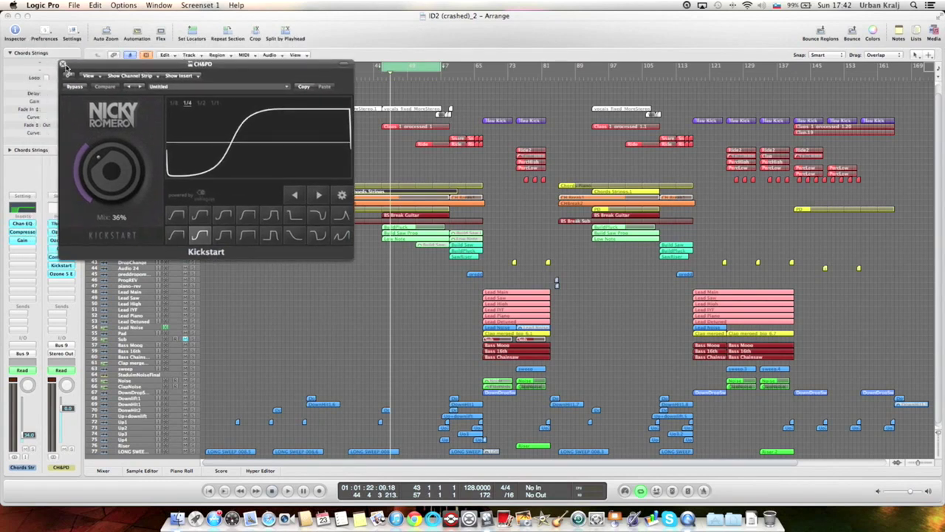
Close Kickstart, then review and close the second Ozone 5 Equalizer on CH&PD.
{"action": "left_click", "coordinate": [63, 65]}
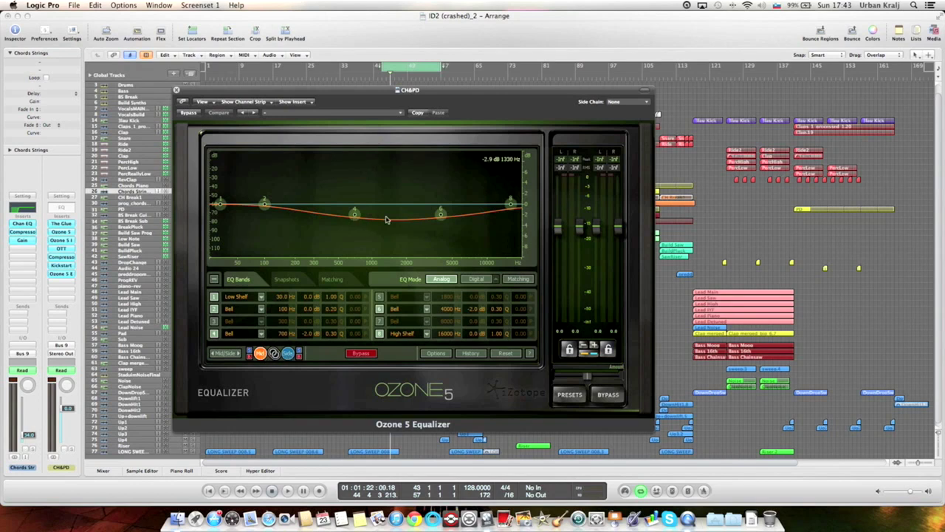
{"action": "left_click_drag", "start_coordinate": [357, 94], "coordinate": [386, 115]}
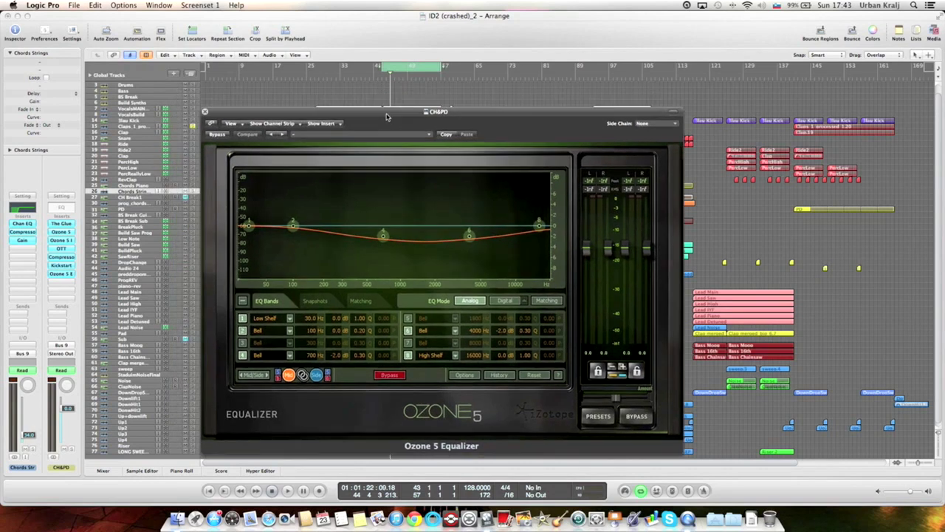
{"action": "left_click", "coordinate": [206, 113]}
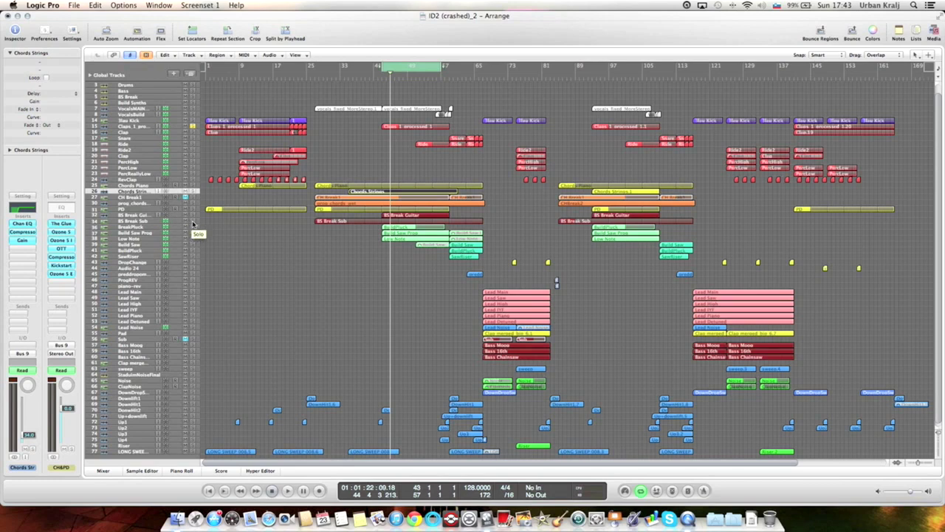
Select BS Break Sub, play its region briefly in Piano Roll, then close the editor.
{"action": "left_click", "coordinate": [137, 221]}
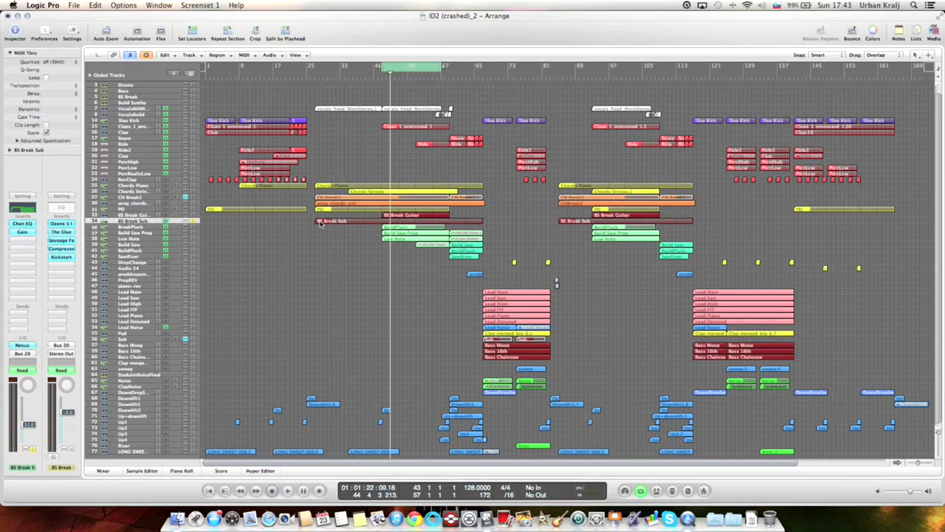
{"action": "double_click", "coordinate": [321, 222]}
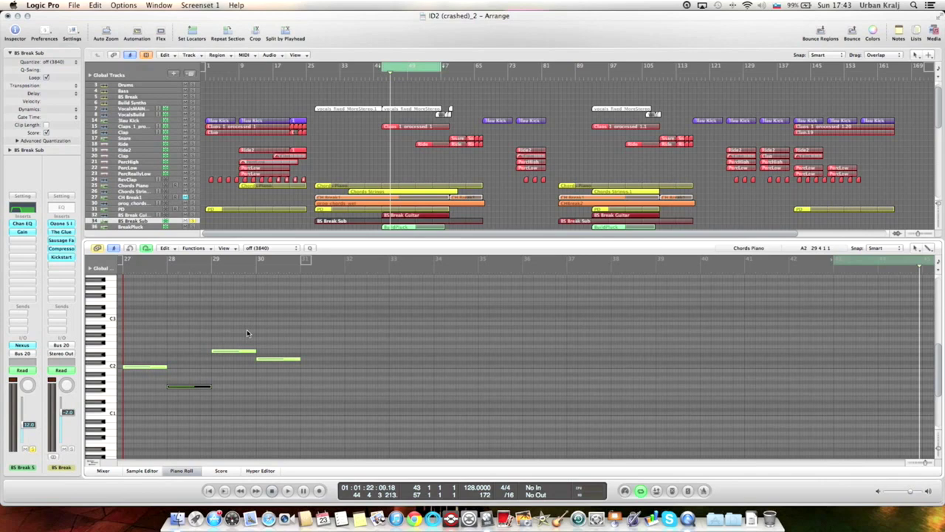
{"action": "key", "text": "space"}
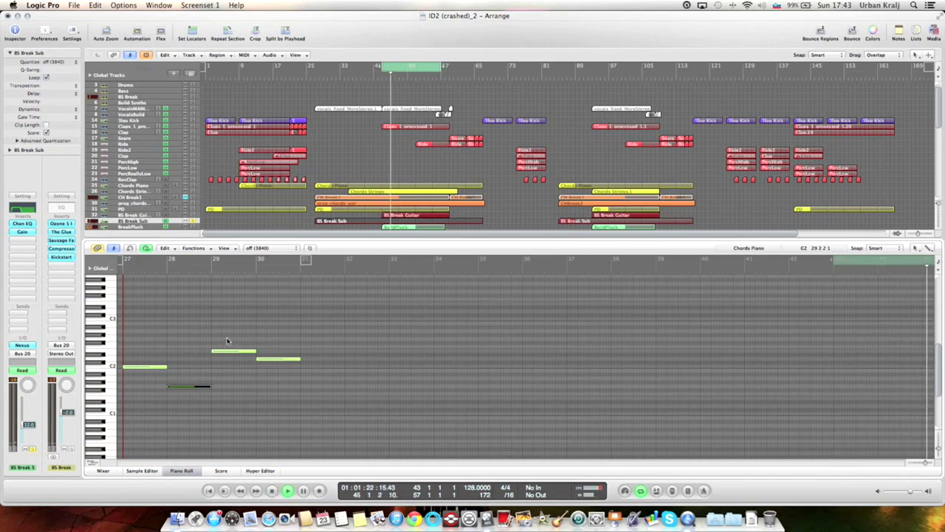
{"action": "key", "text": "space"}
{"action": "left_click", "coordinate": [181, 470]}
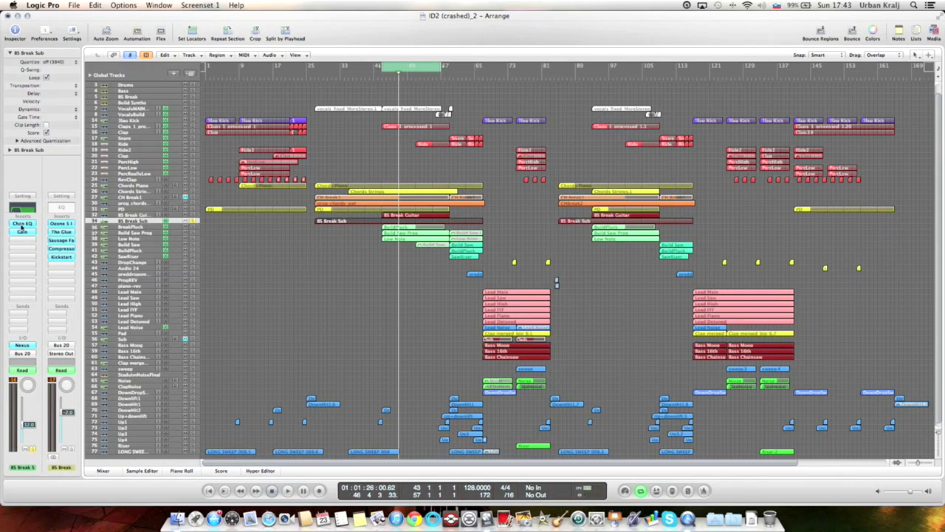
{"action": "key", "text": "a"}
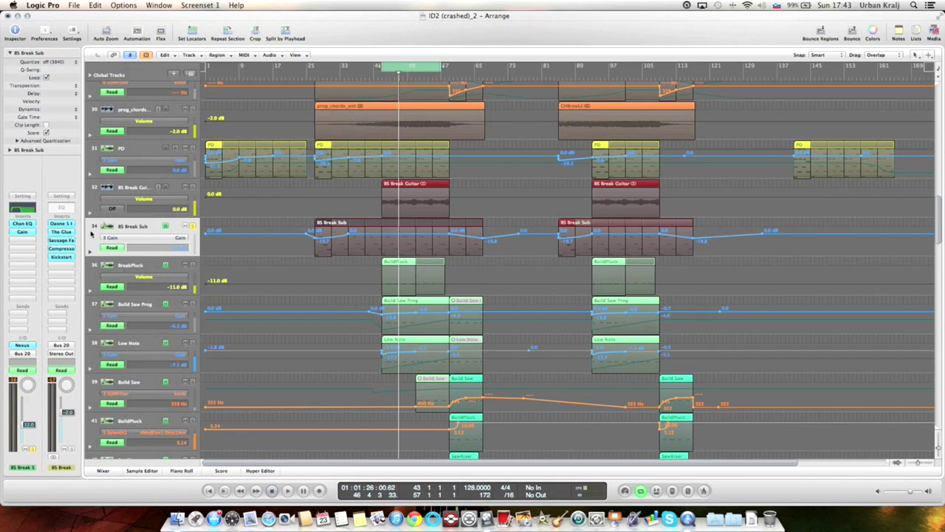
{"action": "left_click", "coordinate": [132, 233]}
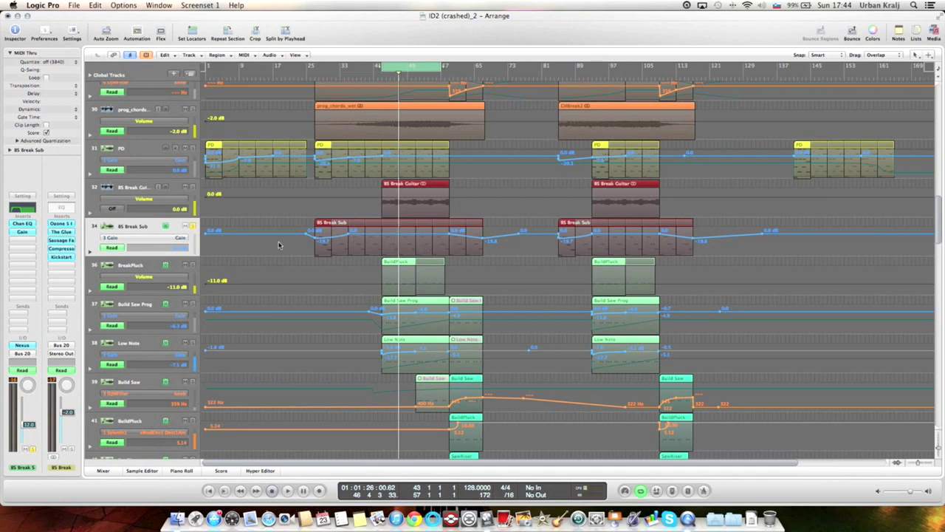
{"action": "key", "text": "z"}
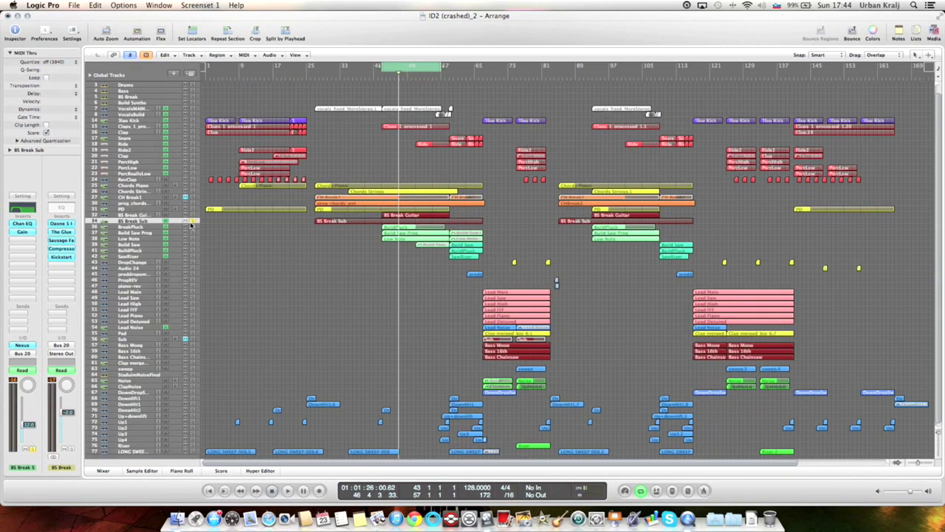
Play and stop, select BS Break Guitar, replay, and dismiss the System Overload warning.
{"action": "key", "text": "space"}
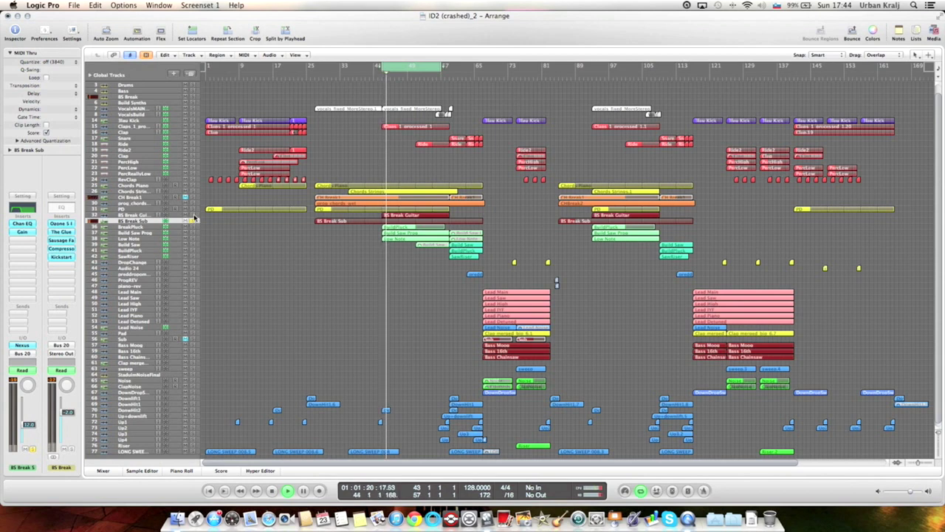
{"action": "key", "text": "space"}
{"action": "left_click", "coordinate": [193, 215]}
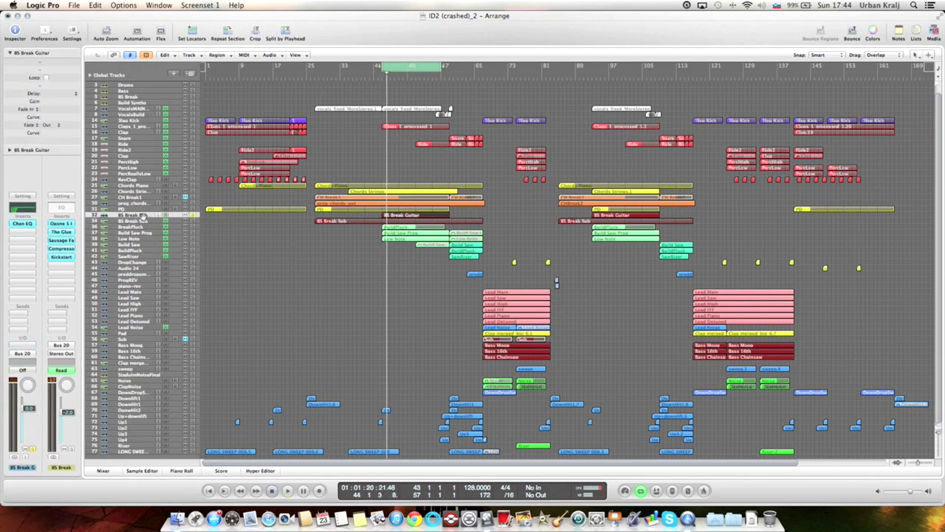
{"action": "key", "text": "space"}
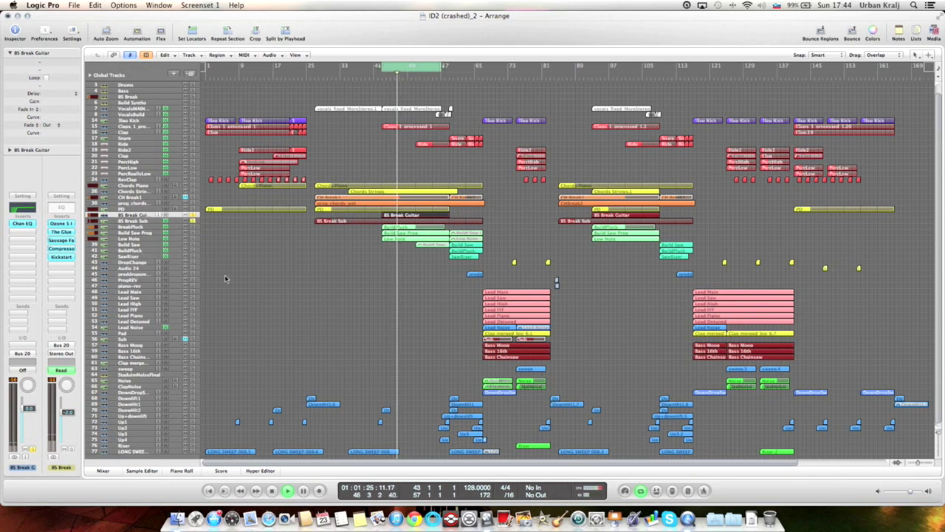
{"action": "key", "text": "Return"}
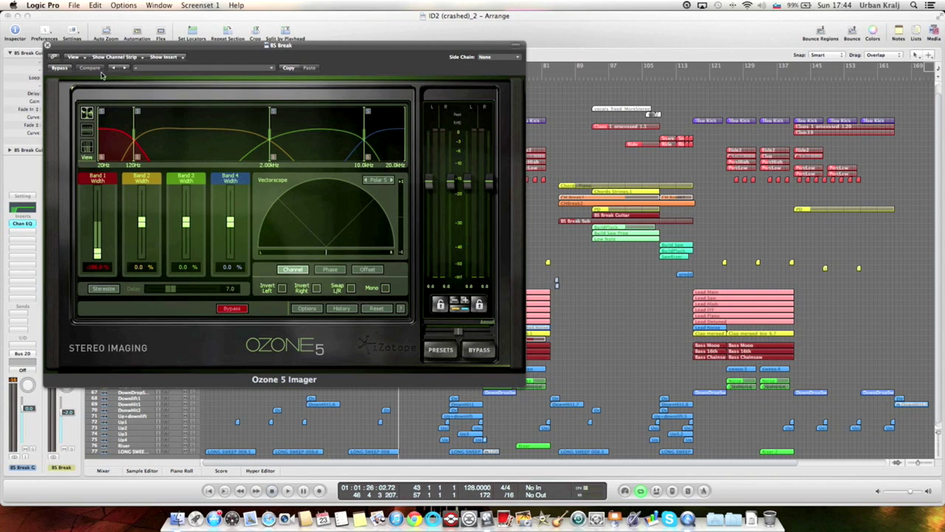
Move the Ozone 5 Imager window aside and close it.
{"action": "left_click_drag", "start_coordinate": [76, 48], "coordinate": [124, 79]}
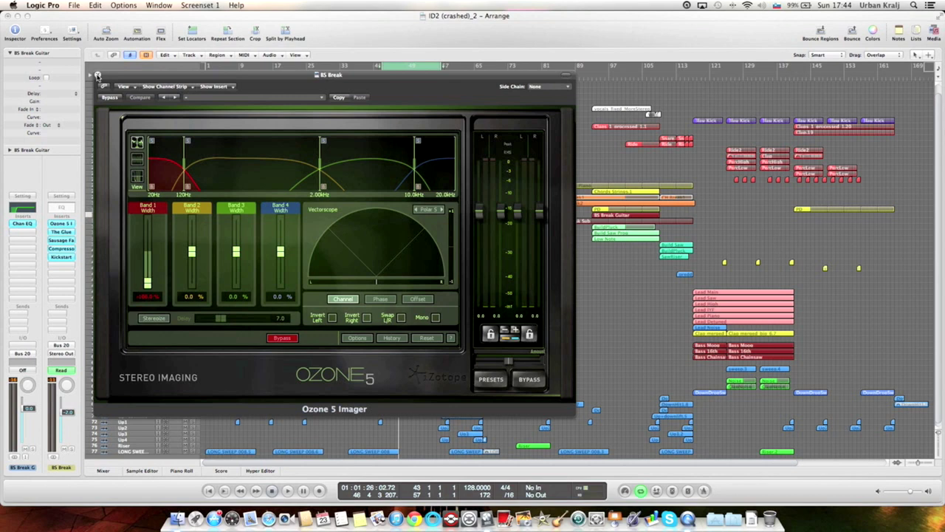
{"action": "left_click", "coordinate": [97, 76]}
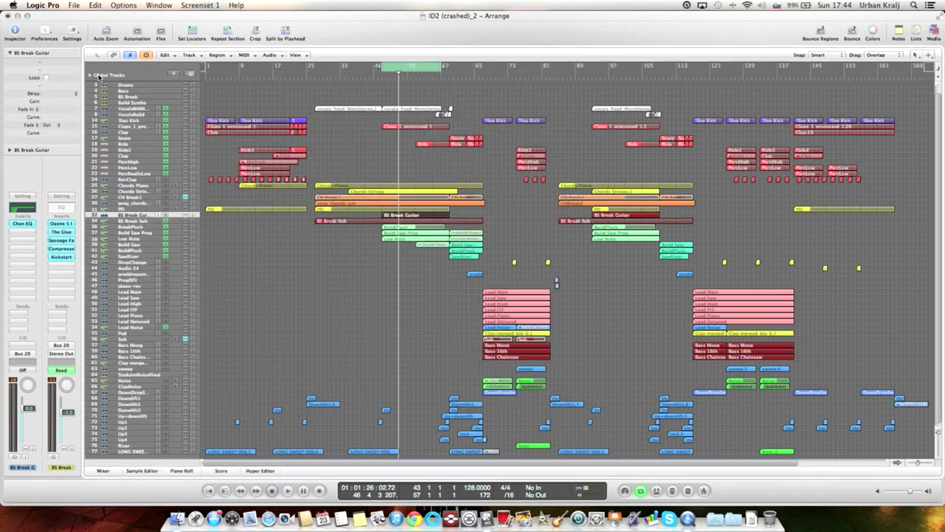
{"action": "left_click", "coordinate": [69, 259]}
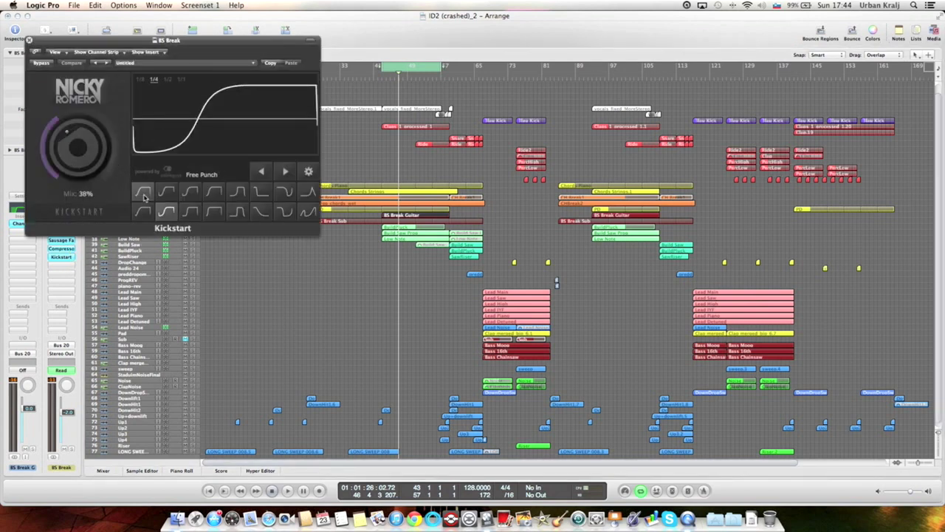
{"action": "left_click", "coordinate": [30, 41]}
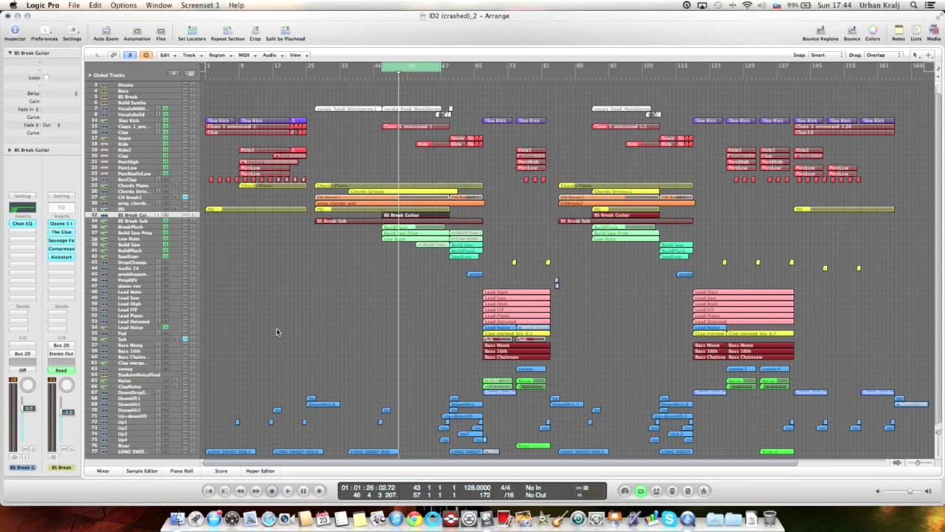
Play the arrangement, dismiss System Overload, stop, and select track Claps_1_processed_1.
{"action": "key", "text": "space"}
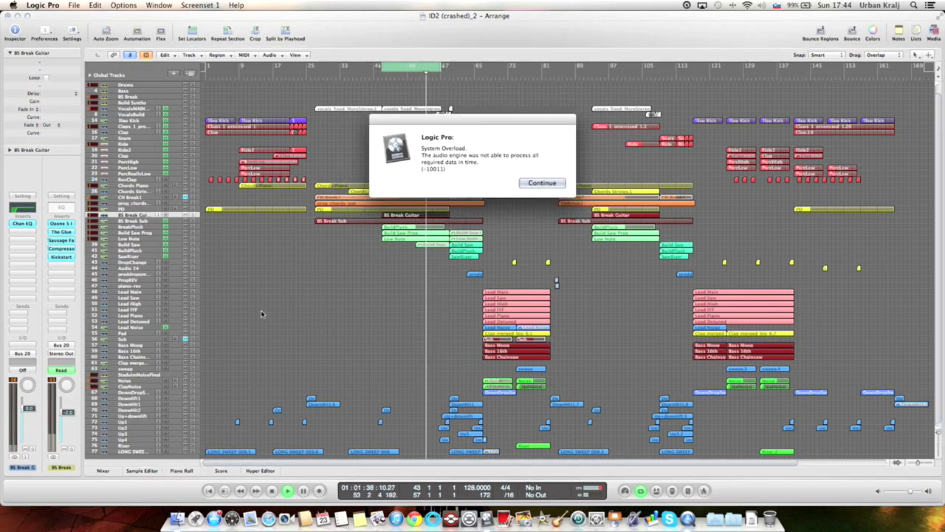
{"action": "key", "text": "Return"}
{"action": "key", "text": "space"}
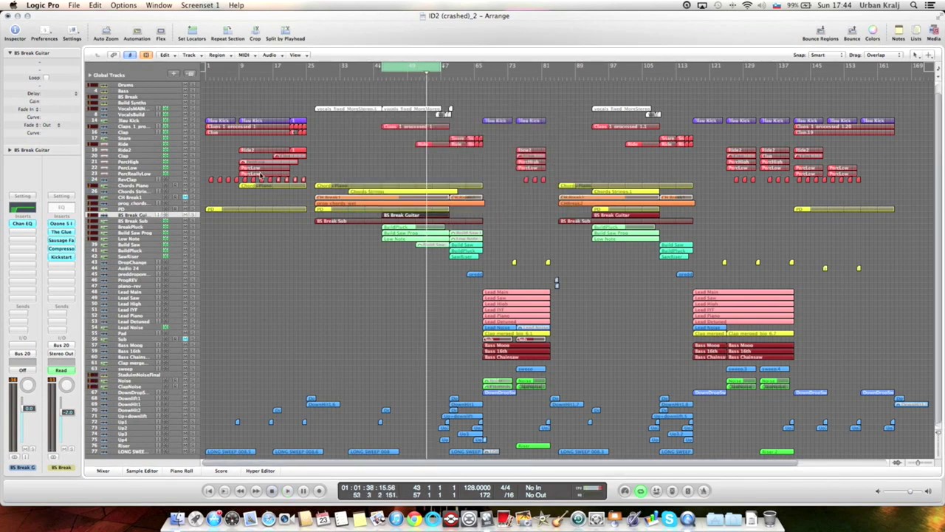
{"action": "left_click", "coordinate": [137, 128]}
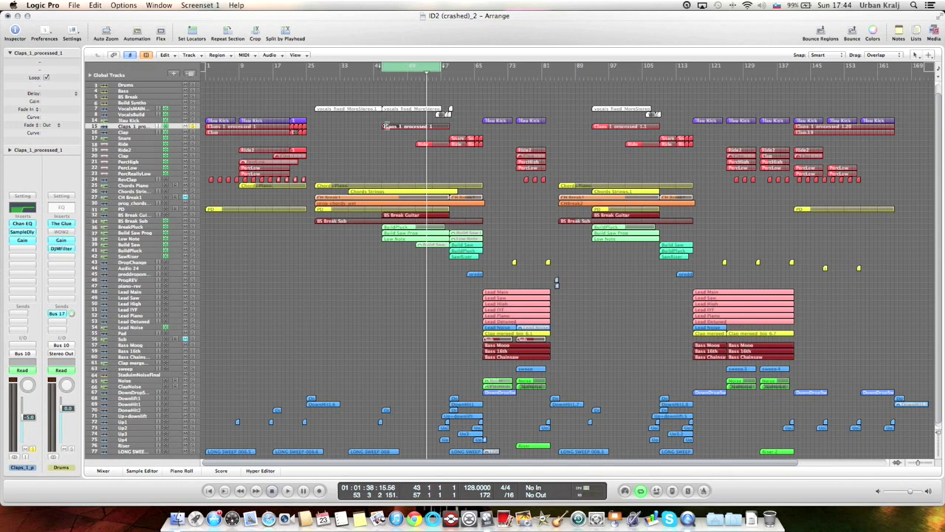
{"action": "key", "text": "z"}
{"action": "key", "text": "z"}
{"action": "key", "text": "space"}
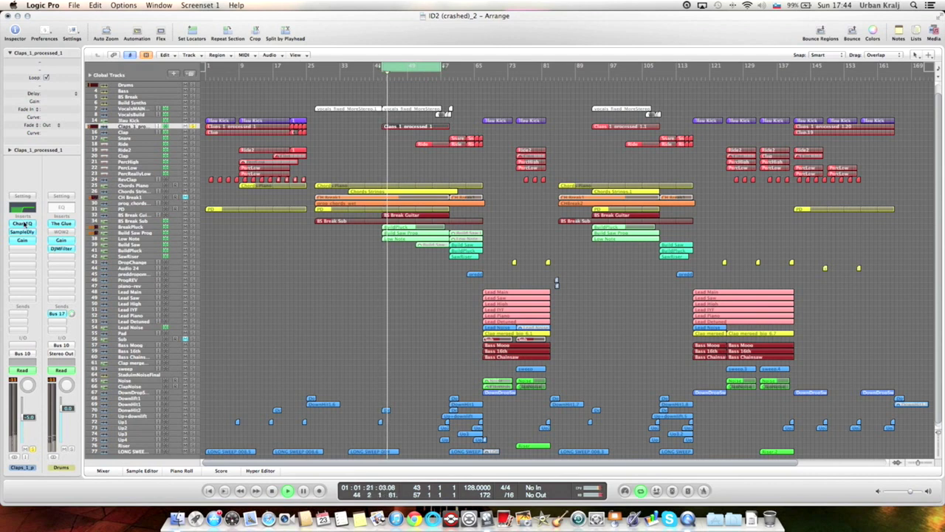
{"action": "key", "text": "space"}
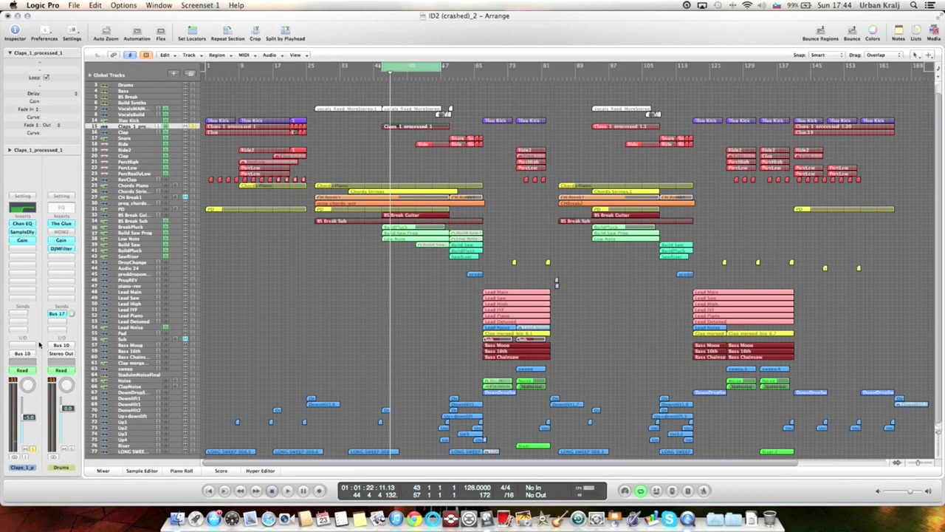
{"action": "right_click", "coordinate": [151, 129]}
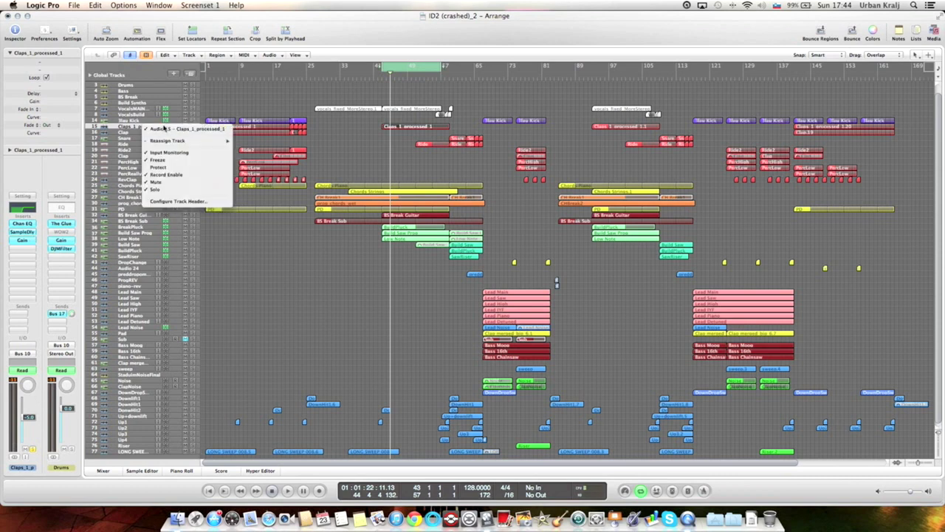
{"action": "left_click", "coordinate": [124, 128]}
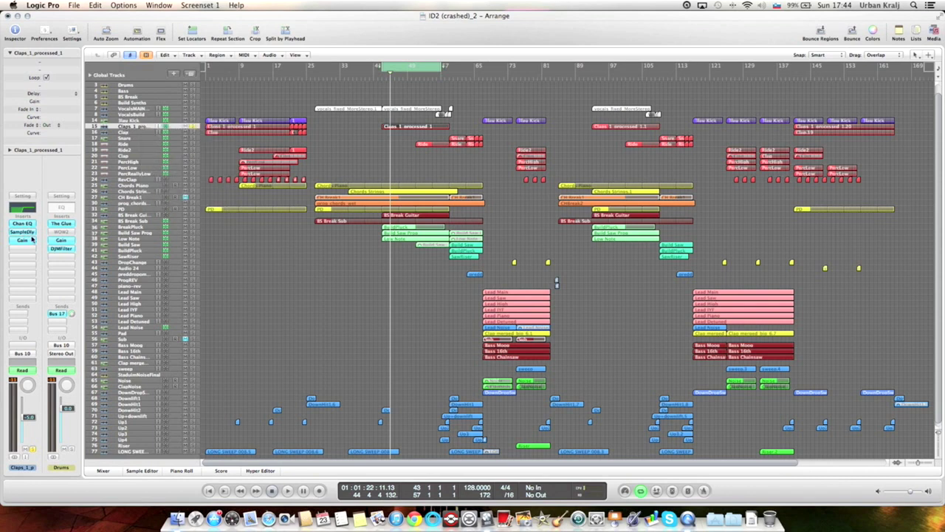
{"action": "key", "text": "z"}
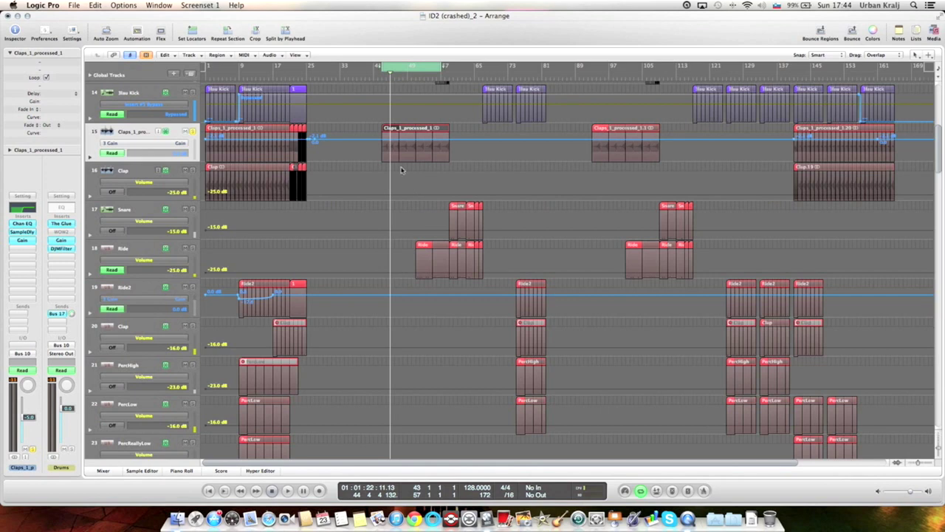
{"action": "scroll", "coordinate": [320, 139], "scroll_direction": "up", "scroll_amount": 1}
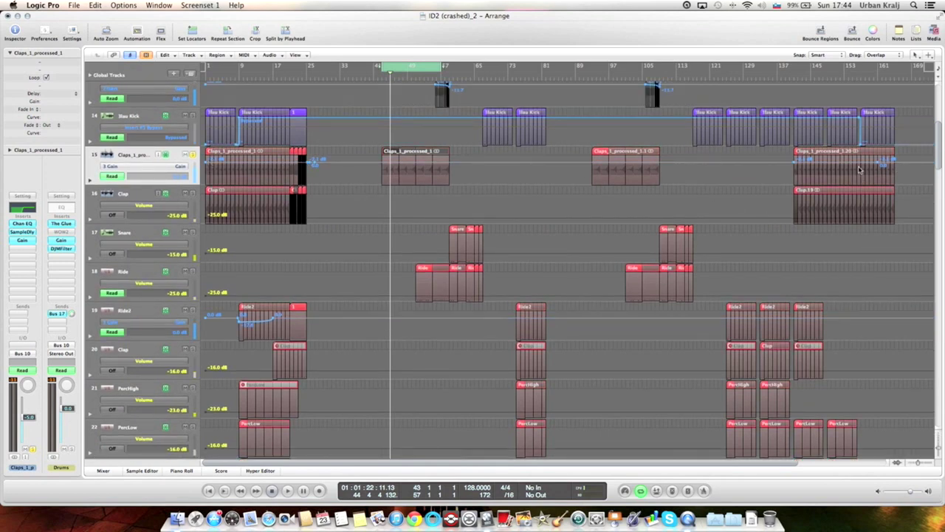
{"action": "key", "text": "z"}
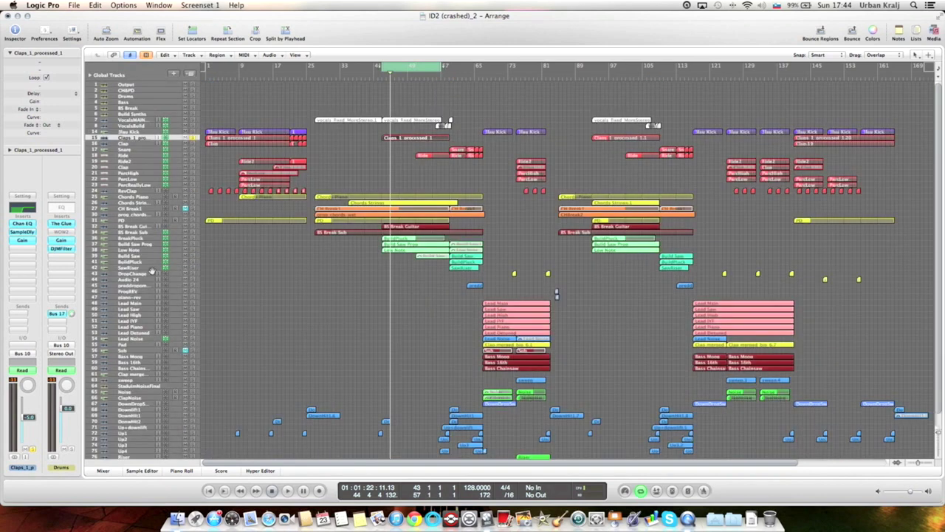
{"action": "left_click", "coordinate": [68, 225]}
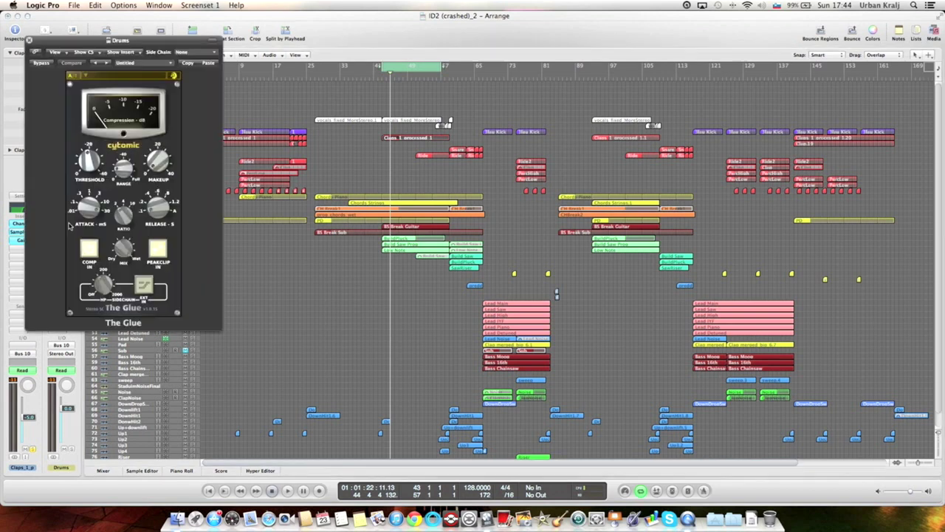
{"action": "left_click", "coordinate": [29, 41]}
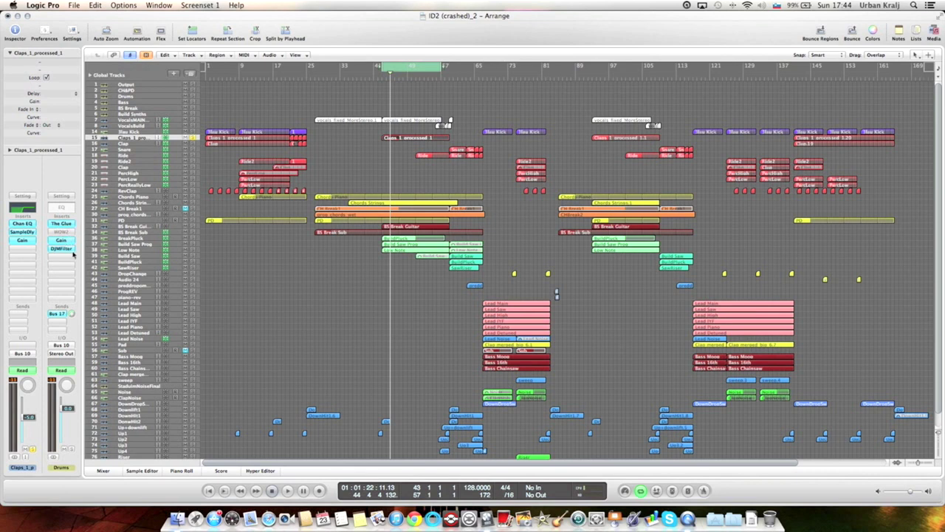
{"action": "key", "text": "ctrl+Down"}
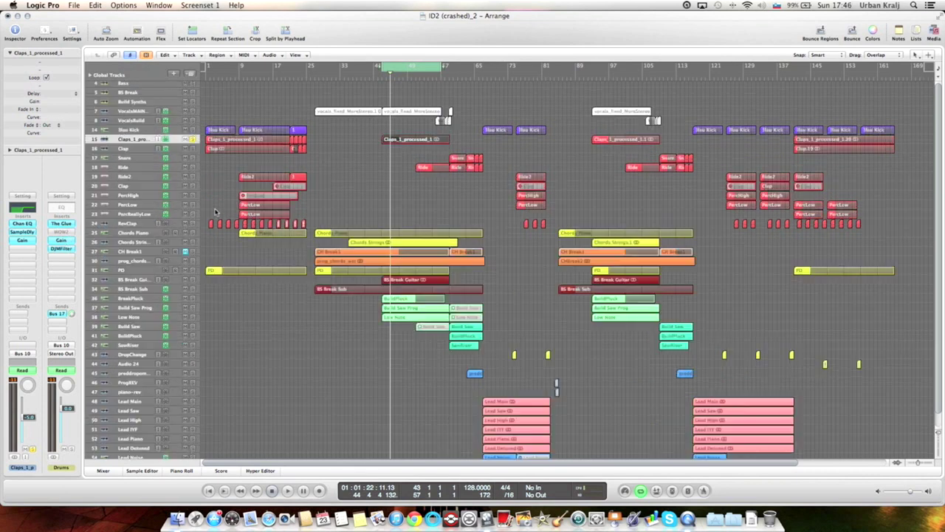
{"action": "scroll", "coordinate": [261, 206], "scroll_direction": "up", "scroll_amount": 10}
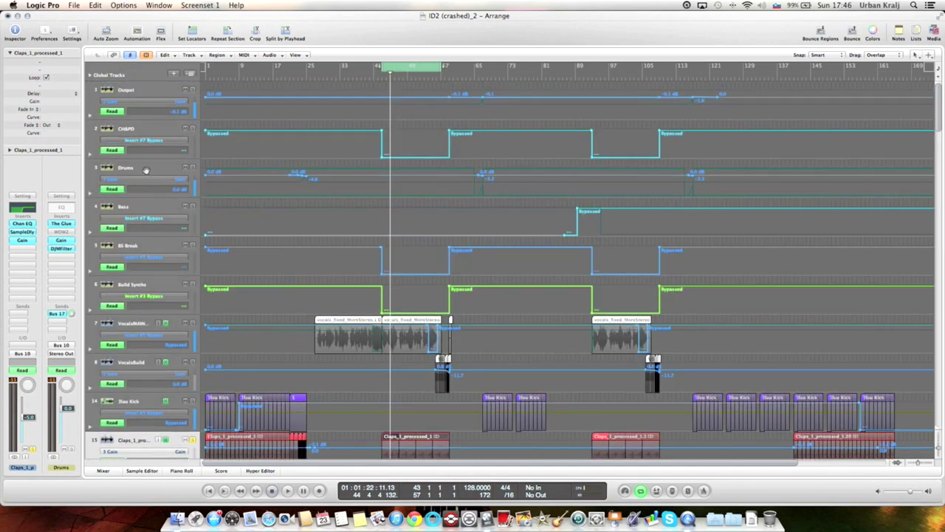
{"action": "left_click", "coordinate": [144, 170]}
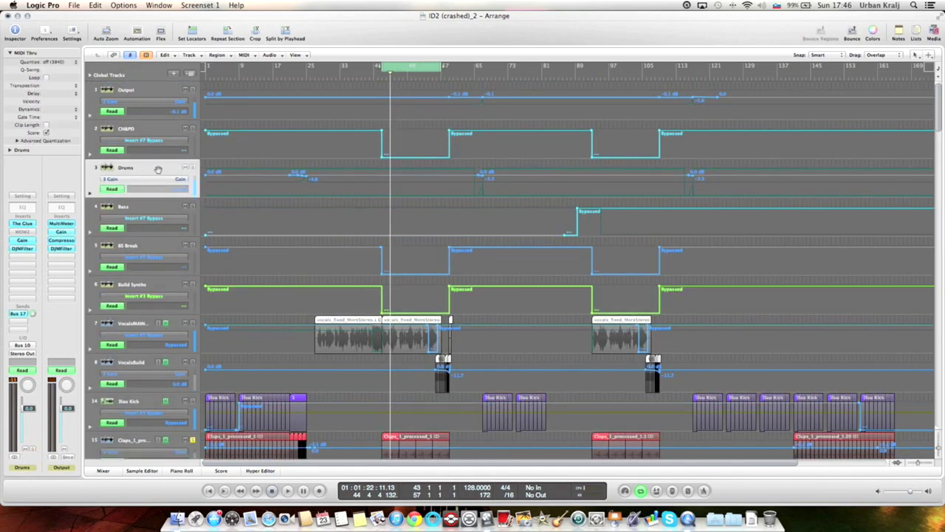
{"action": "key", "text": "ctrl+Up"}
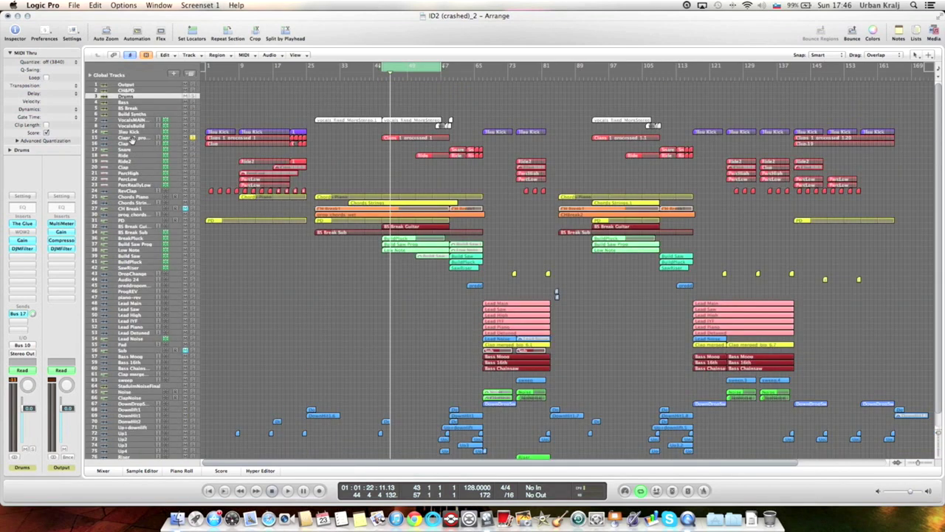
{"action": "left_click", "coordinate": [131, 139]}
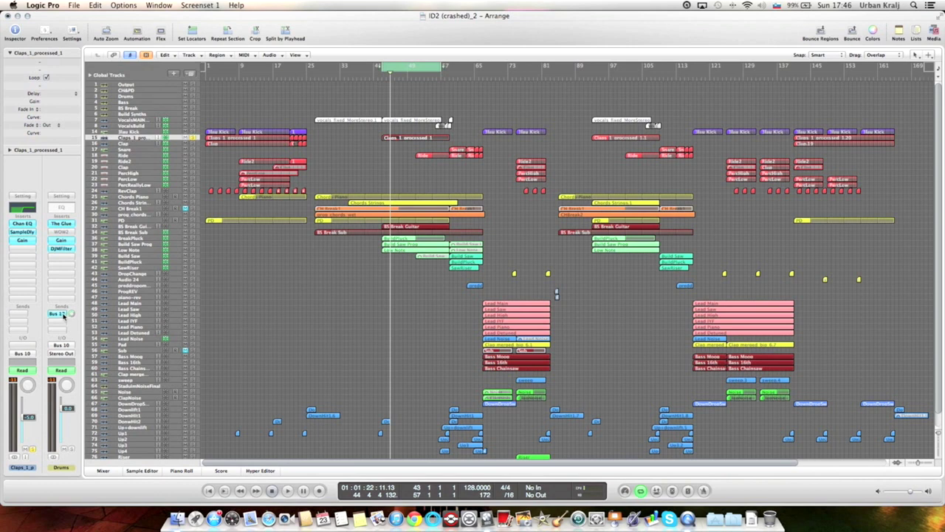
Open the Parallel bus Compressor from the Mixer, then hide the mixer.
{"action": "left_click", "coordinate": [103, 471]}
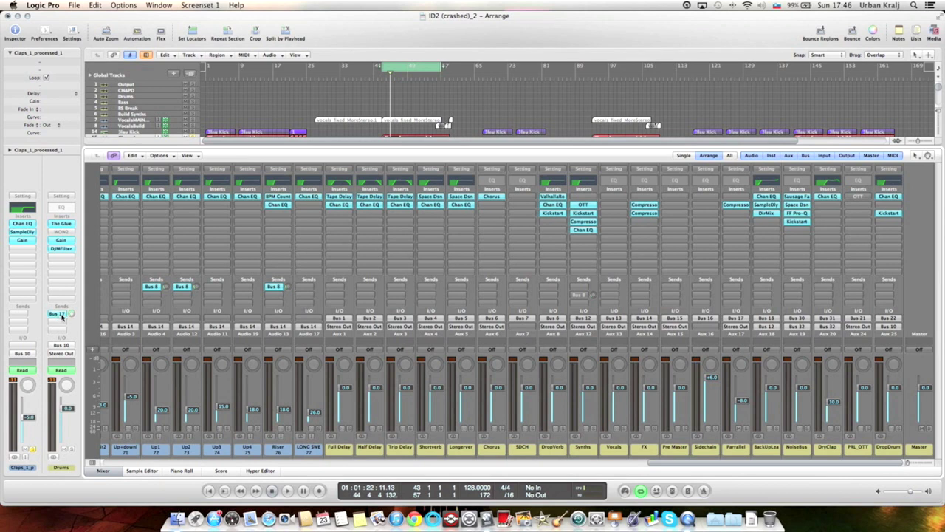
{"action": "left_click", "coordinate": [736, 449]}
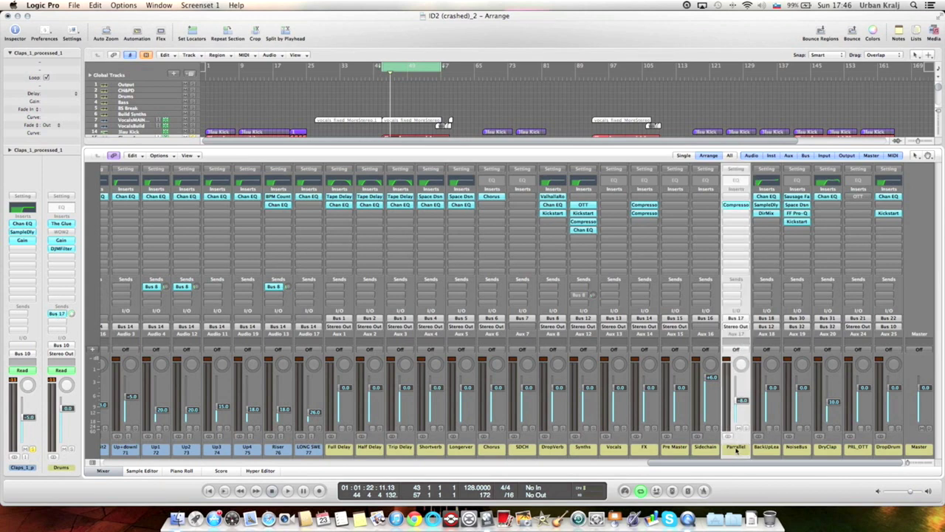
{"action": "left_click", "coordinate": [742, 206]}
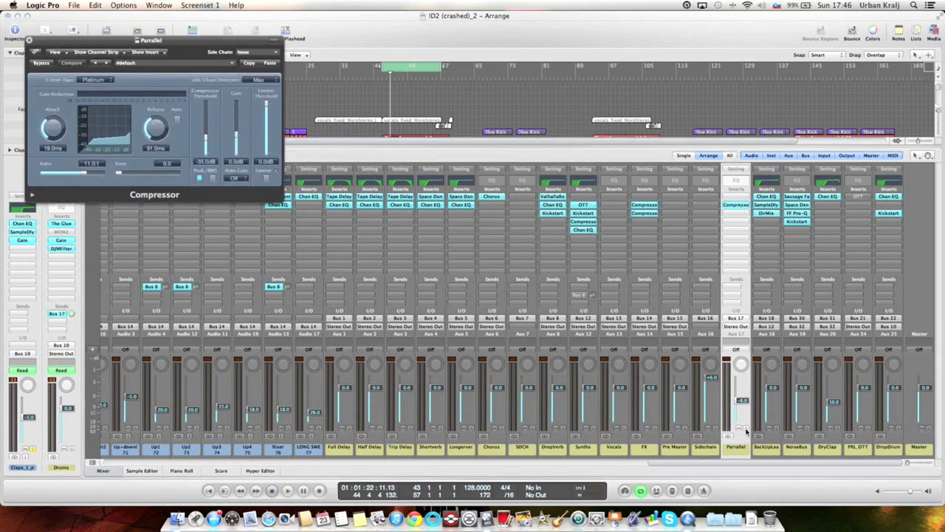
{"action": "left_click", "coordinate": [745, 431]}
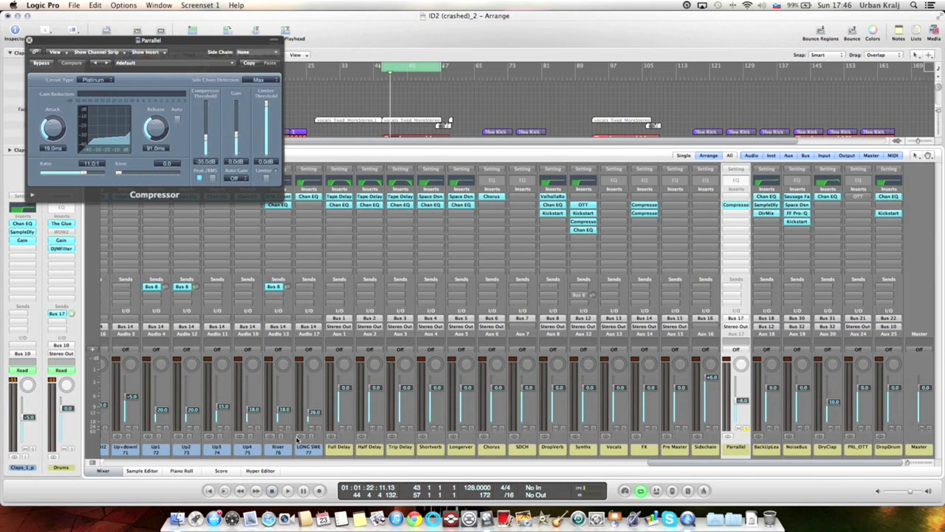
{"action": "left_click", "coordinate": [107, 471]}
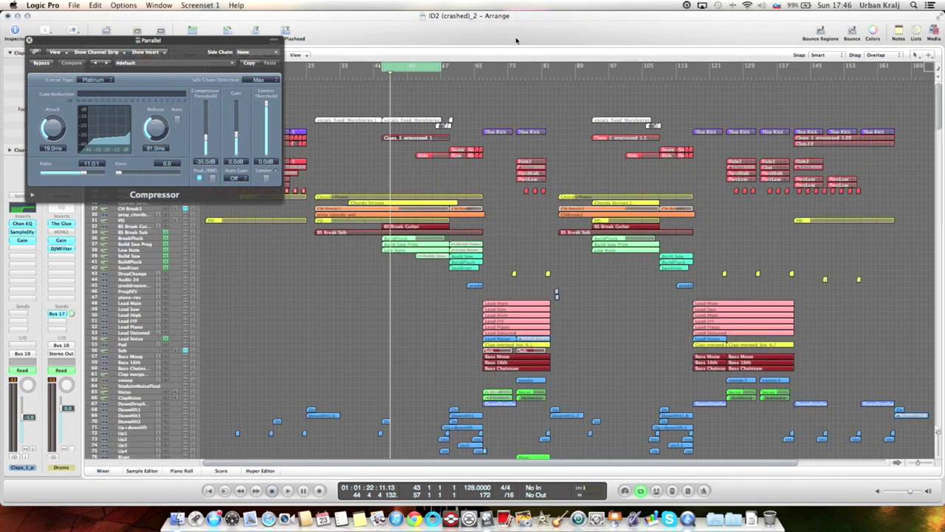
Loop bars 9–23, play, raise the compressor attack to about 78.5 ms, and close it.
{"action": "left_click_drag", "start_coordinate": [339, 69], "coordinate": [251, 71]}
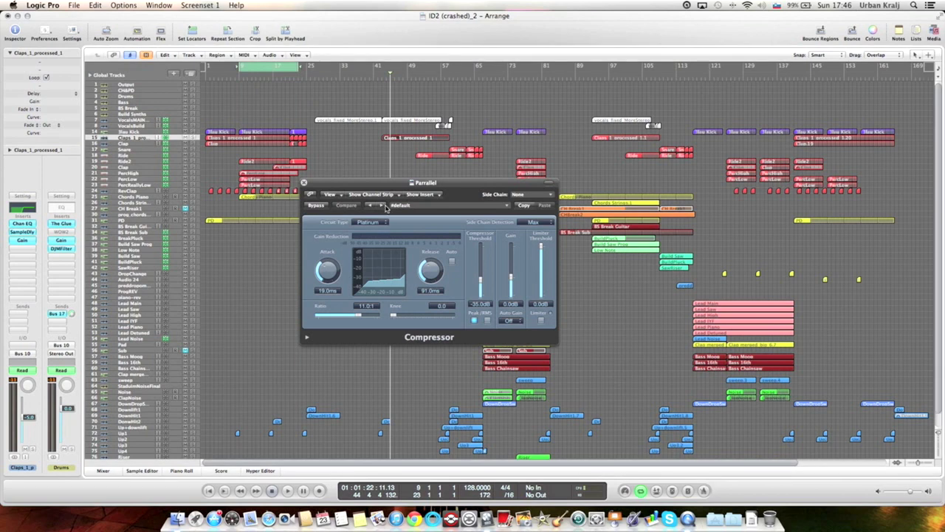
{"action": "key", "text": "space"}
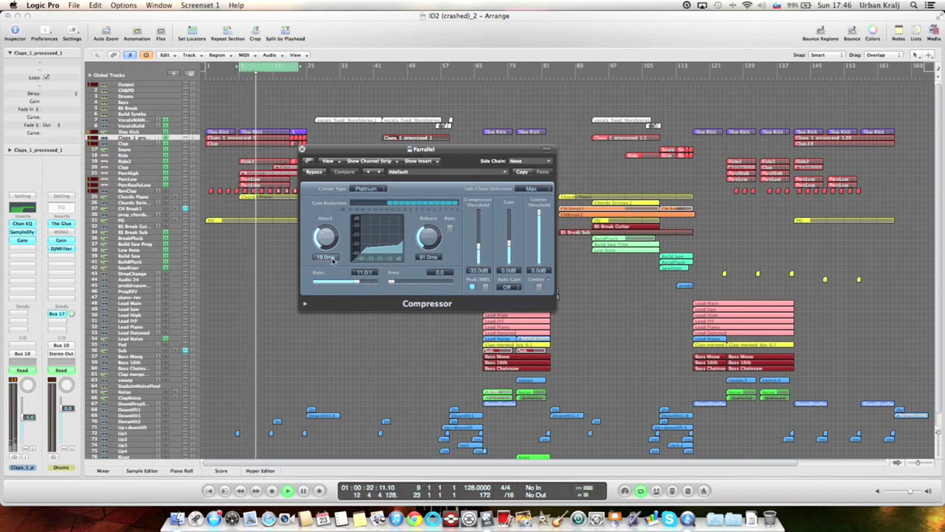
{"action": "left_click_drag", "start_coordinate": [327, 244], "coordinate": [325, 279]}
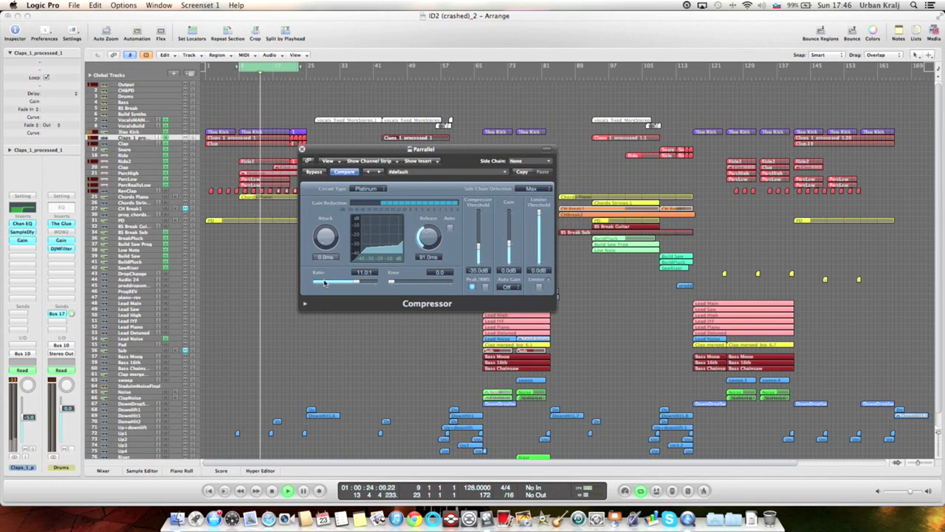
{"action": "mouse_move", "coordinate": [323, 236]}
{"action": "left_mouse_down"}
{"action": "mouse_move", "coordinate": [323, 218]}
{"action": "mouse_move", "coordinate": [318, 238]}
{"action": "mouse_move", "coordinate": [318, 227]}
{"action": "left_mouse_up"}
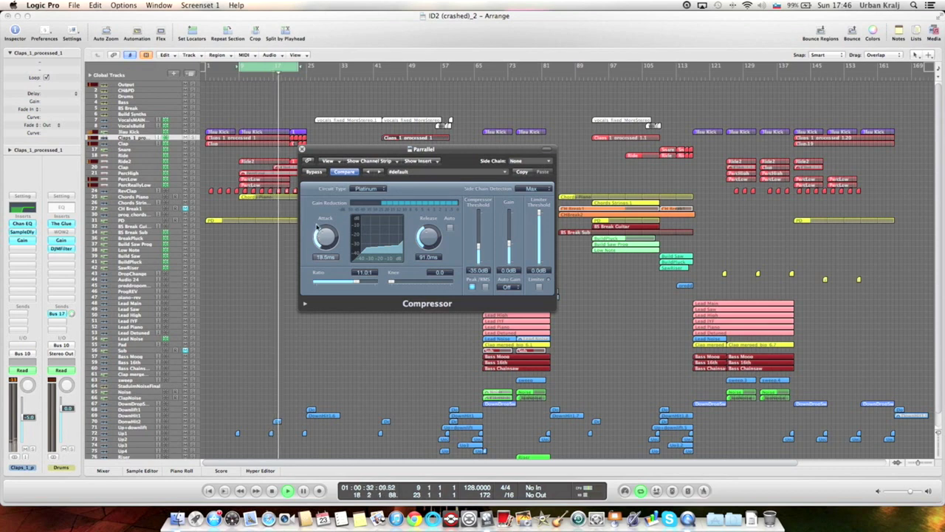
{"action": "left_click", "coordinate": [302, 149]}
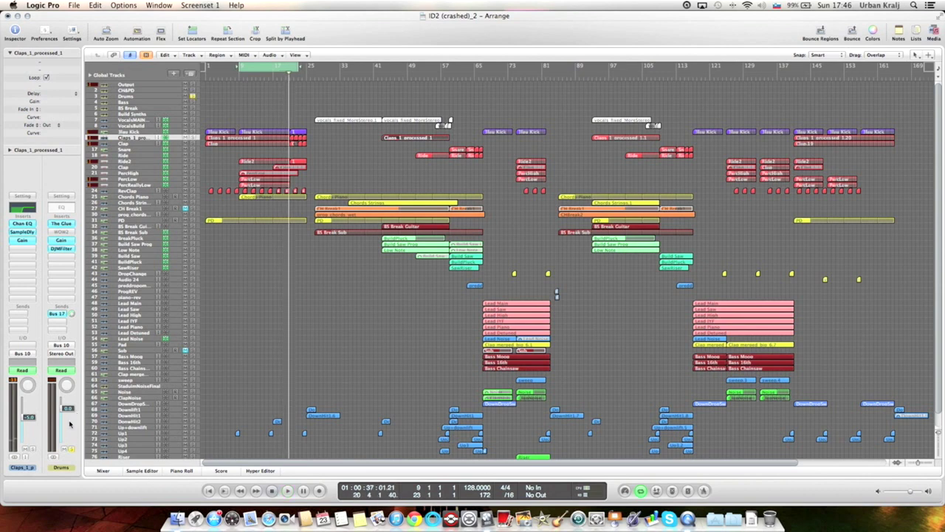
Move the cycle to bars 43–59, solo the Build Synths group, and play the loop.
{"action": "key", "text": "space"}
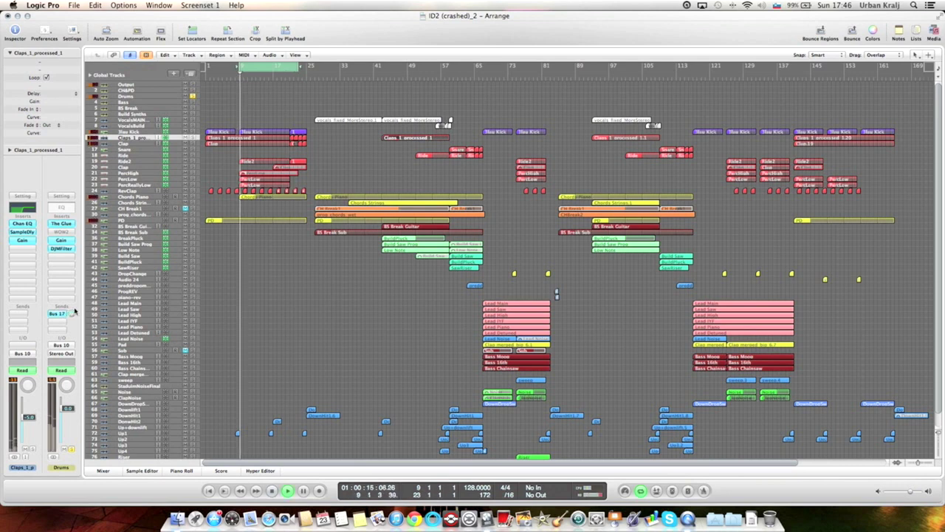
{"action": "key", "text": "space"}
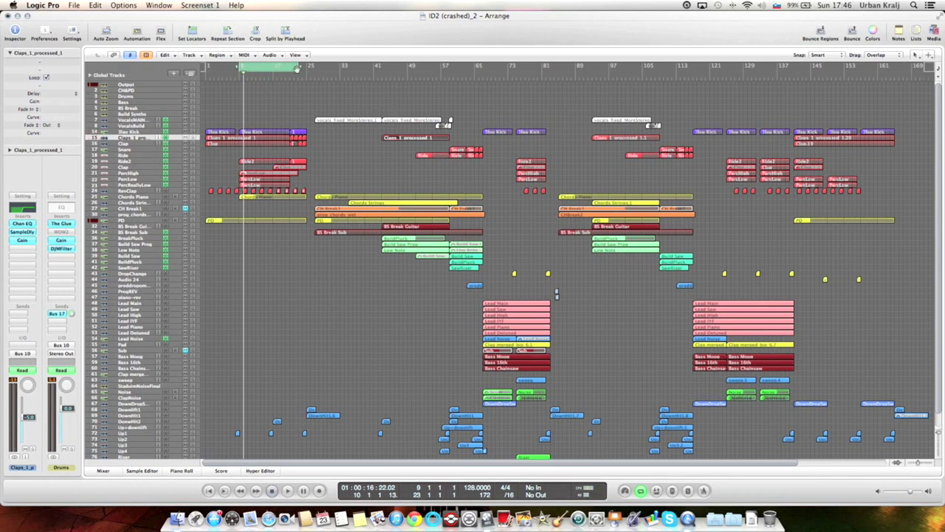
{"action": "left_click_drag", "start_coordinate": [267, 66], "coordinate": [450, 66]}
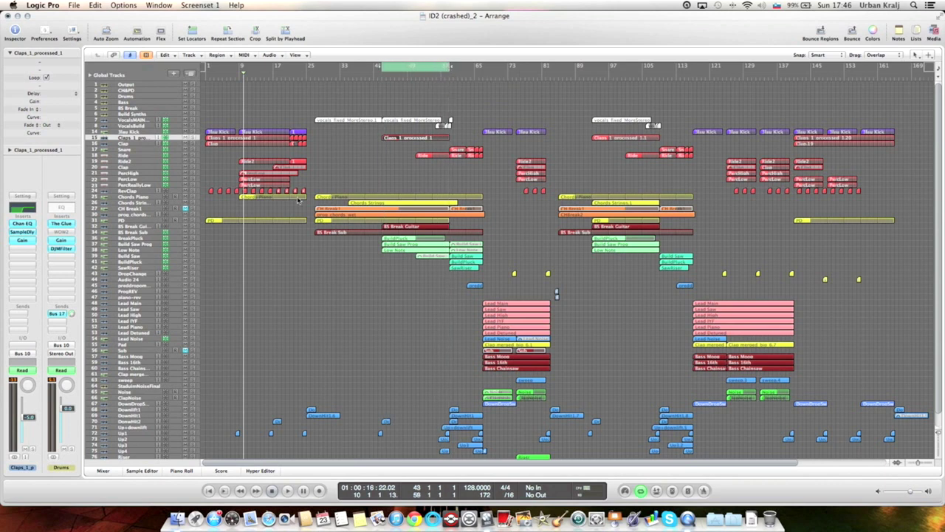
{"action": "left_click", "coordinate": [142, 244]}
{"action": "left_click", "coordinate": [73, 451]}
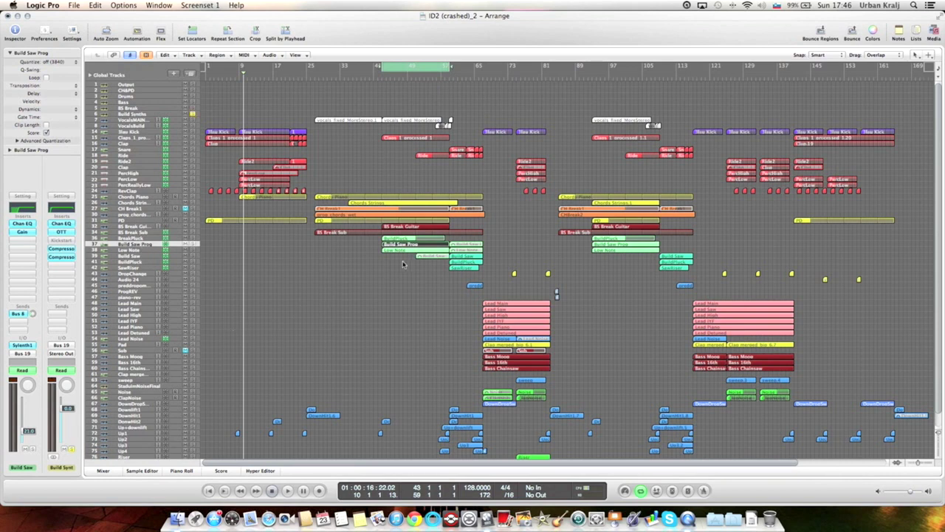
{"action": "key", "text": "space"}
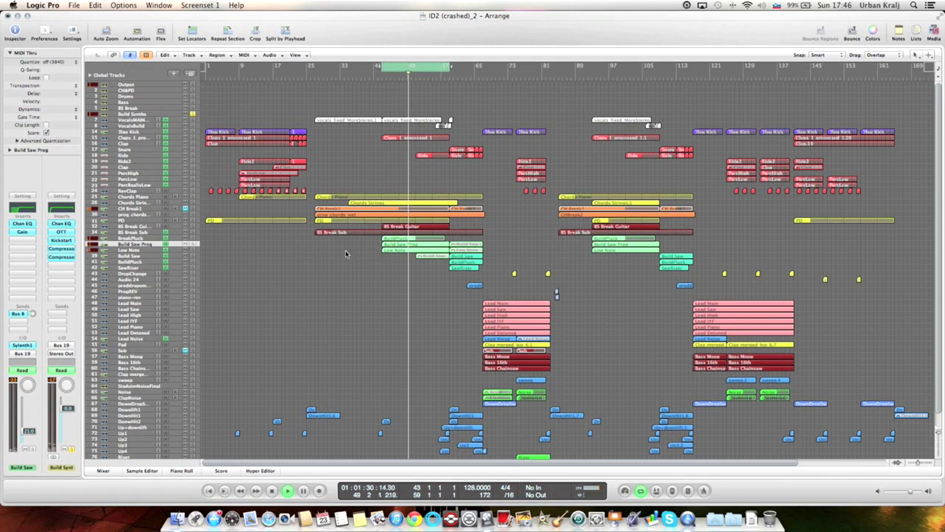
Stop playback, view the BuildPluck region's notes in the Piano Roll, then close the editor.
{"action": "key", "text": "space"}
{"action": "left_click", "coordinate": [393, 244]}
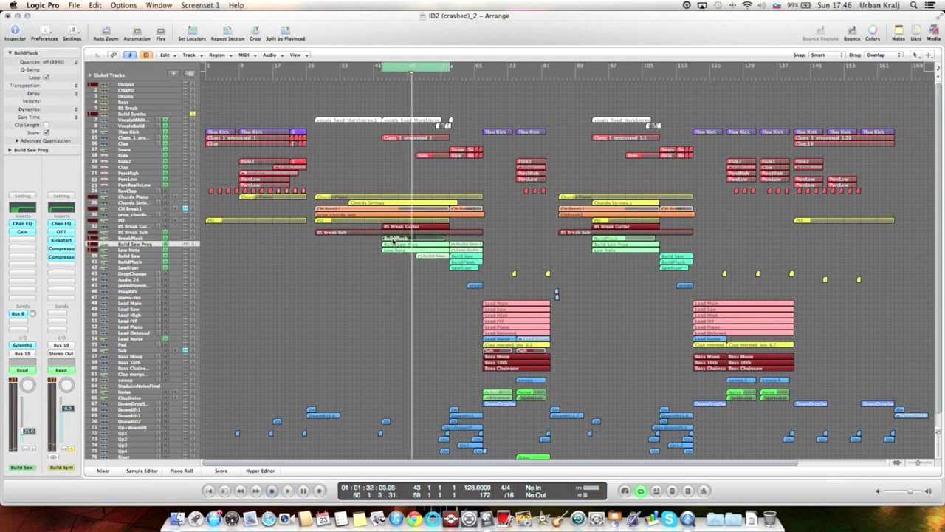
{"action": "key", "text": "p"}
{"action": "scroll", "coordinate": [285, 356], "scroll_direction": "up", "scroll_amount": 3}
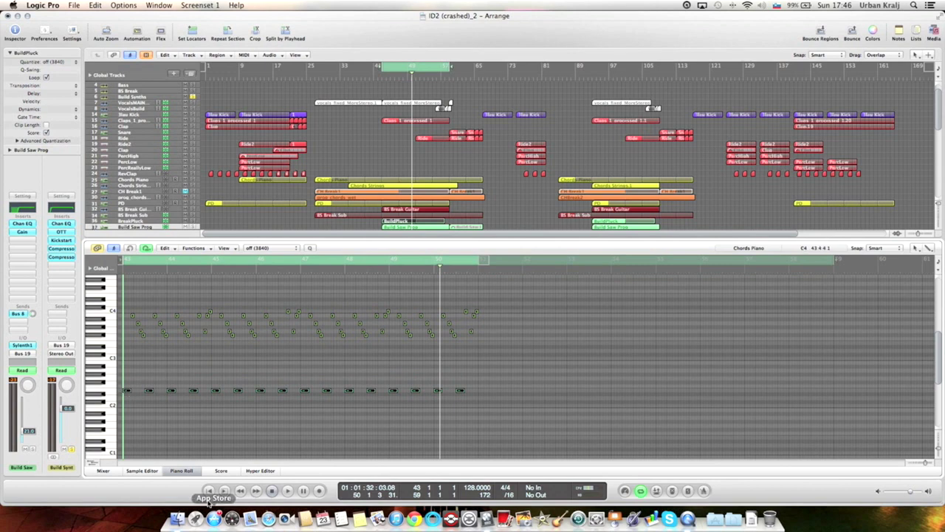
{"action": "left_click", "coordinate": [182, 470]}
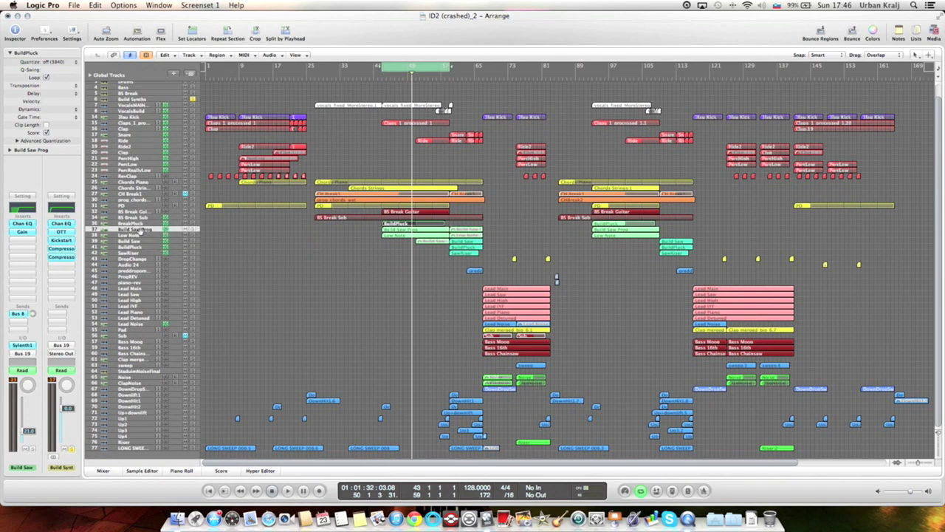
Select Build Saw Prog, show automation lanes, and zoom in vertically and horizontally.
{"action": "left_click", "coordinate": [140, 230]}
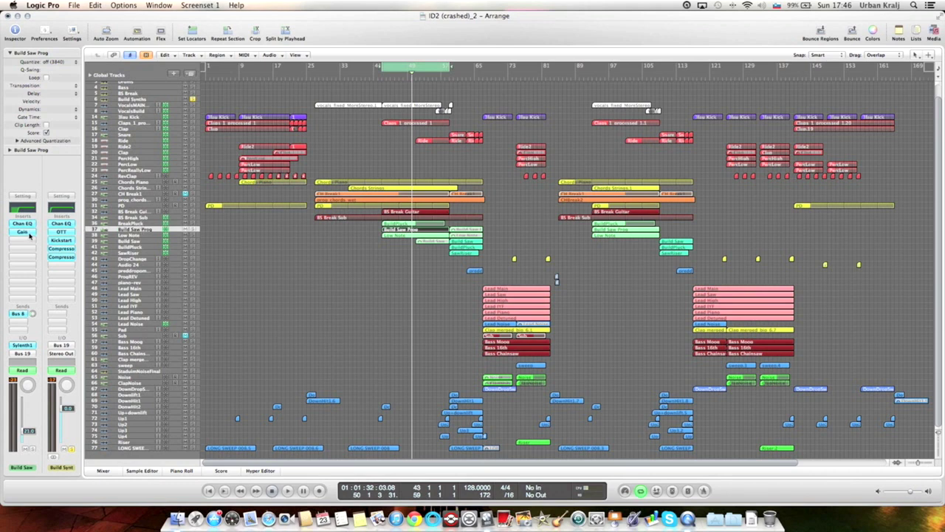
{"action": "key", "text": "a"}
{"action": "key", "text": "super+Down"}
{"action": "key", "text": "super+Down"}
{"action": "key", "text": "super+Down"}
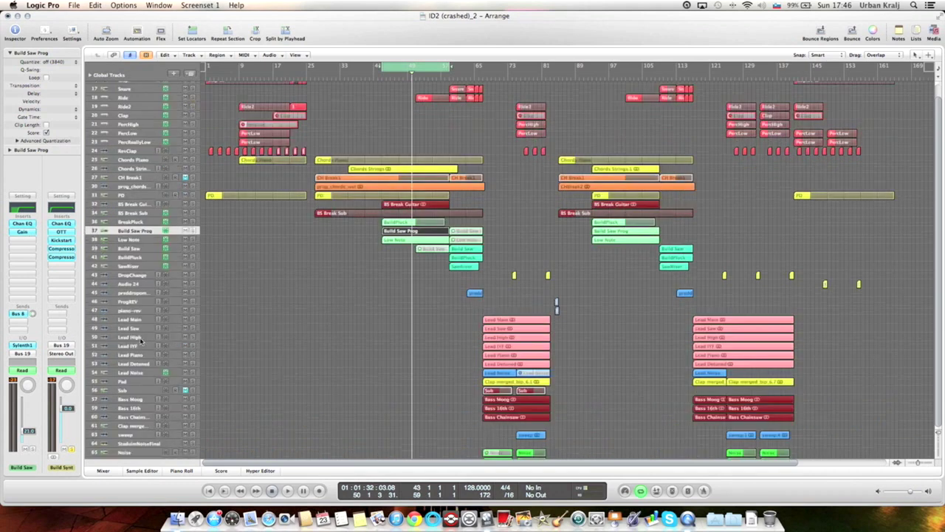
{"action": "key", "text": "super+Right"}
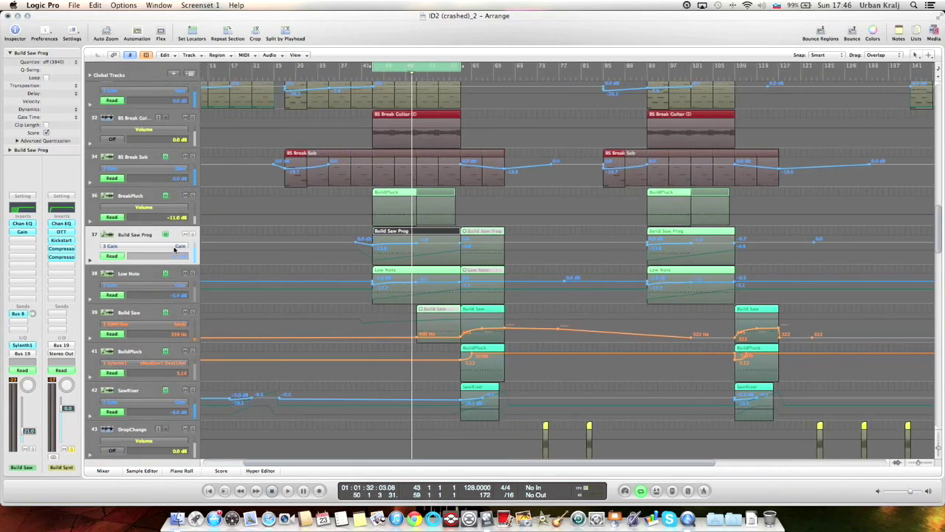
Switch Build Saw Prog's automation lane from Gain to Sylenth1 FilterCtl Cutoff.
{"action": "left_click", "coordinate": [175, 249]}
{"action": "left_click", "coordinate": [196, 240]}
{"action": "scroll", "coordinate": [376, 210], "scroll_direction": "up", "scroll_amount": 4}
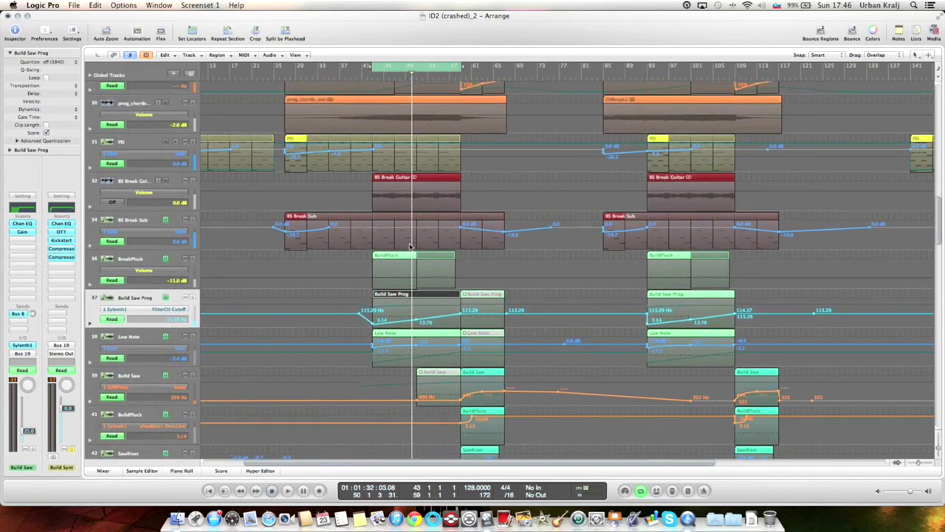
{"action": "scroll", "coordinate": [244, 321], "scroll_direction": "down", "scroll_amount": 2}
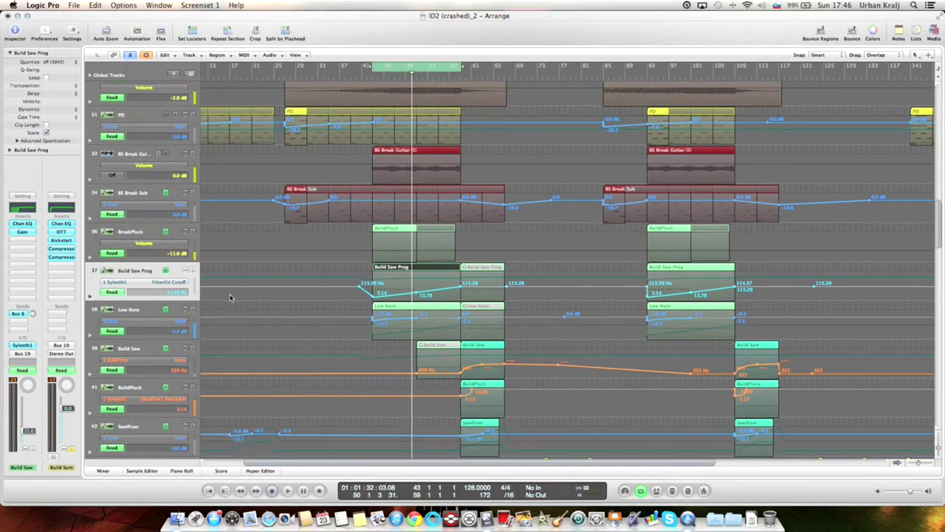
Play the looped build section while selecting the Low Note and BreakPluck tracks.
{"action": "left_click", "coordinate": [152, 311]}
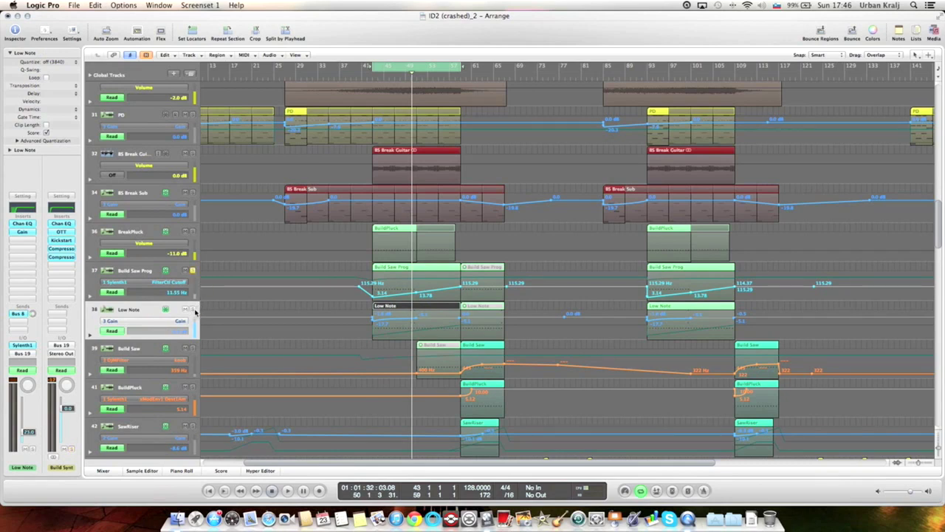
{"action": "key", "text": "space"}
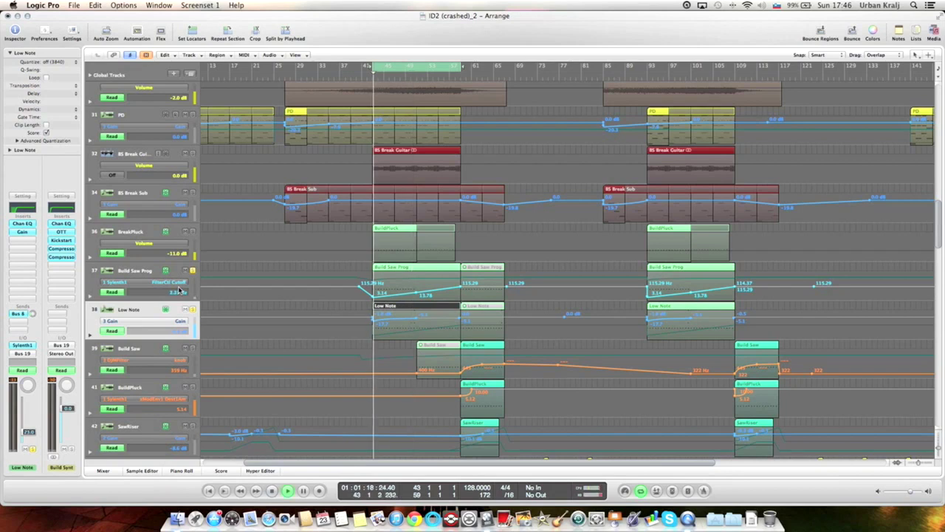
{"action": "left_click", "coordinate": [144, 234]}
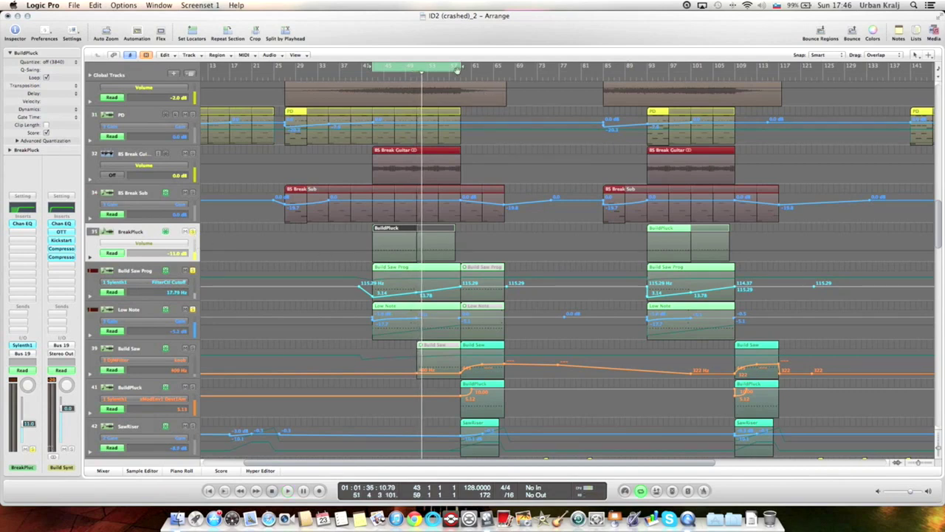
{"action": "key", "text": "space"}
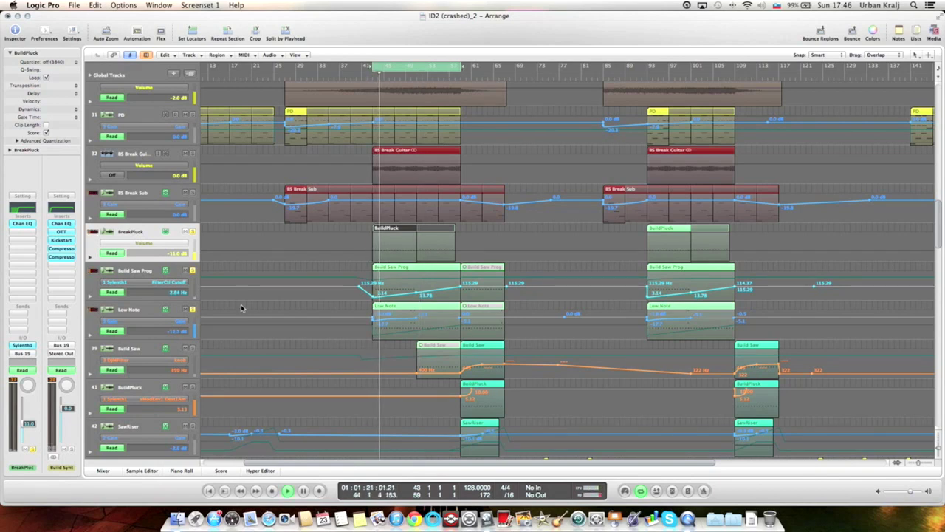
{"action": "scroll", "coordinate": [196, 217], "scroll_direction": "up", "scroll_amount": 2}
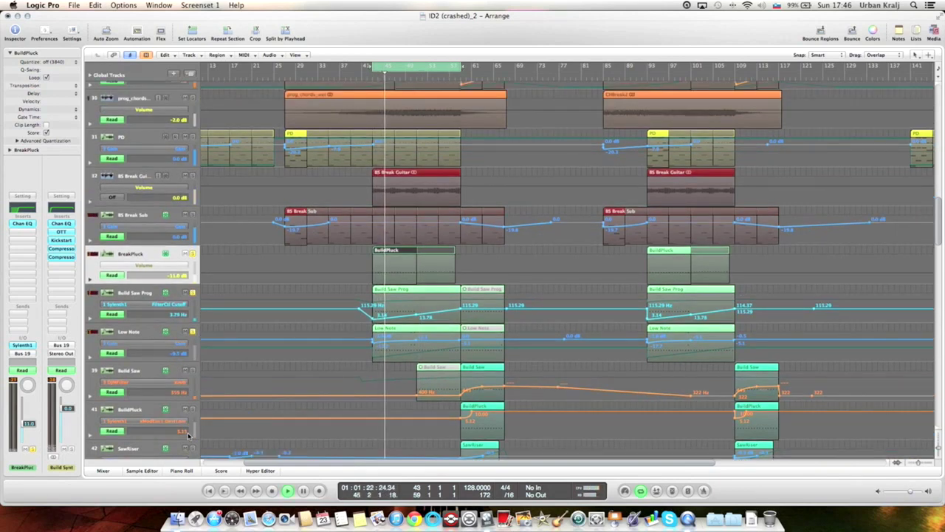
{"action": "scroll", "coordinate": [198, 244], "scroll_direction": "up", "scroll_amount": 3}
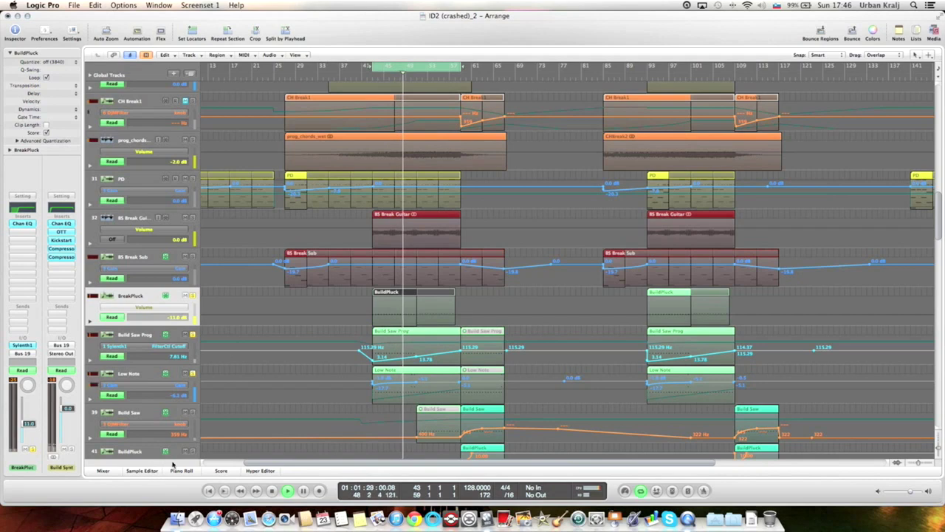
Shrink tracks to compact height and drag the cycle range to bars 25–41, dismissing alerts.
{"action": "key", "text": "super+Up"}
{"action": "key", "text": "super+Up"}
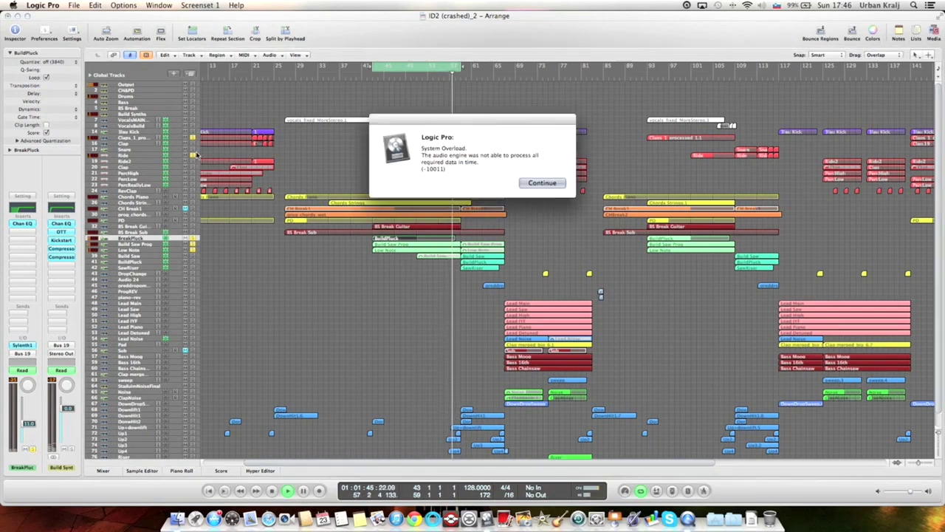
{"action": "key", "text": "Return"}
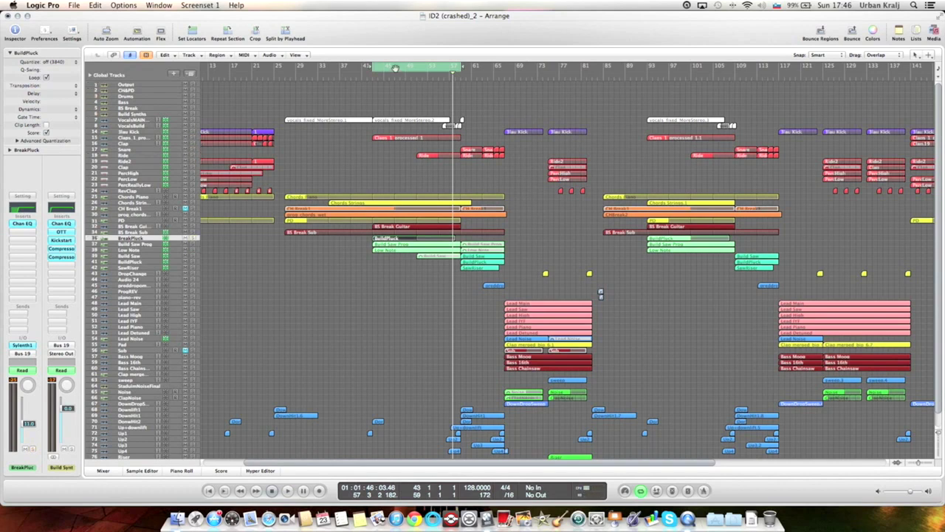
{"action": "left_click_drag", "start_coordinate": [375, 67], "coordinate": [292, 68]}
{"action": "double_click", "coordinate": [303, 124]}
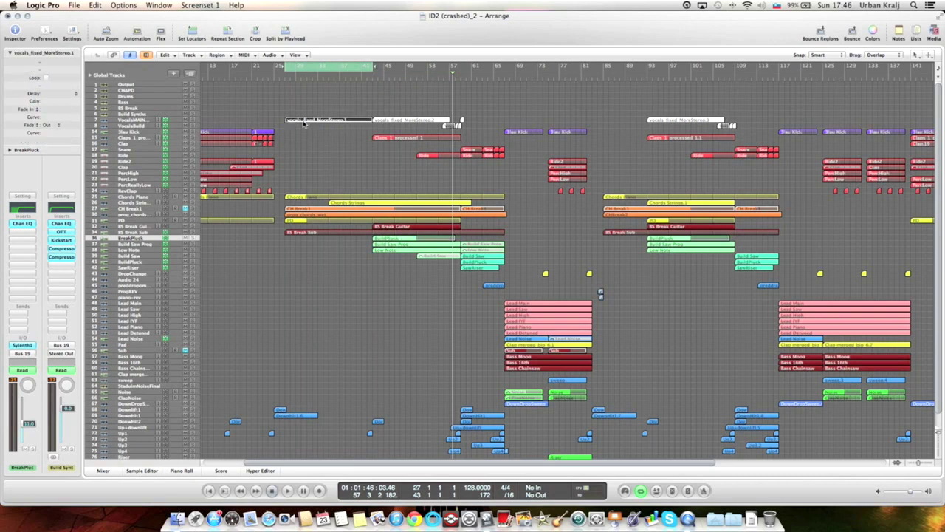
{"action": "left_click", "coordinate": [547, 176]}
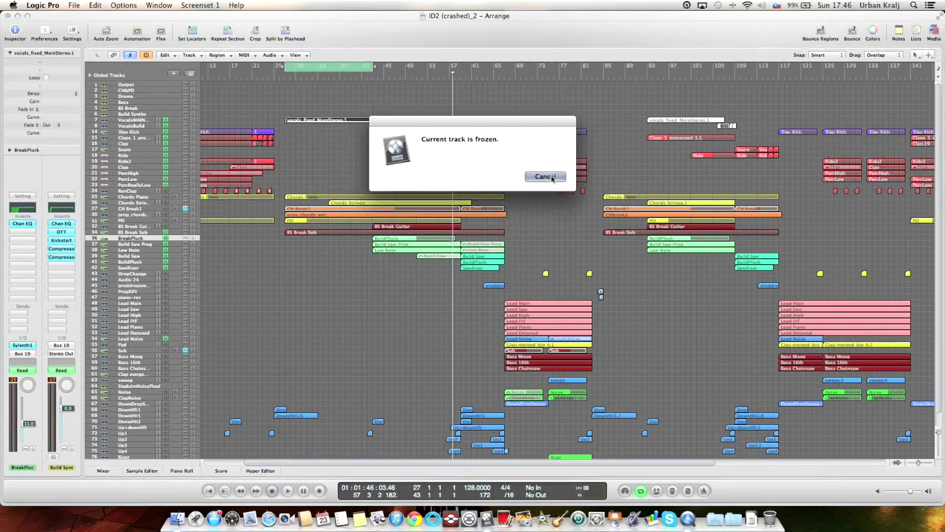
{"action": "left_click", "coordinate": [330, 140]}
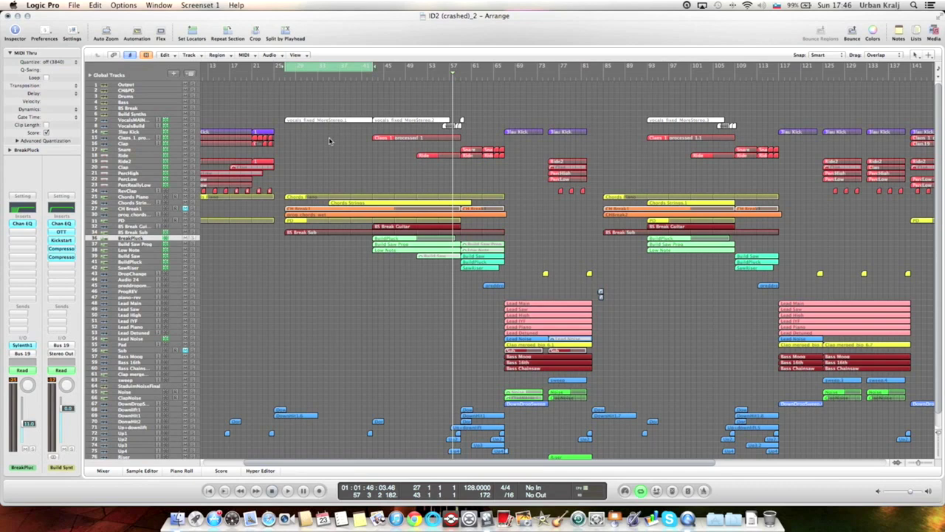
Select the VocalsMAIN track and turn off Cycle looping.
{"action": "left_click", "coordinate": [138, 122]}
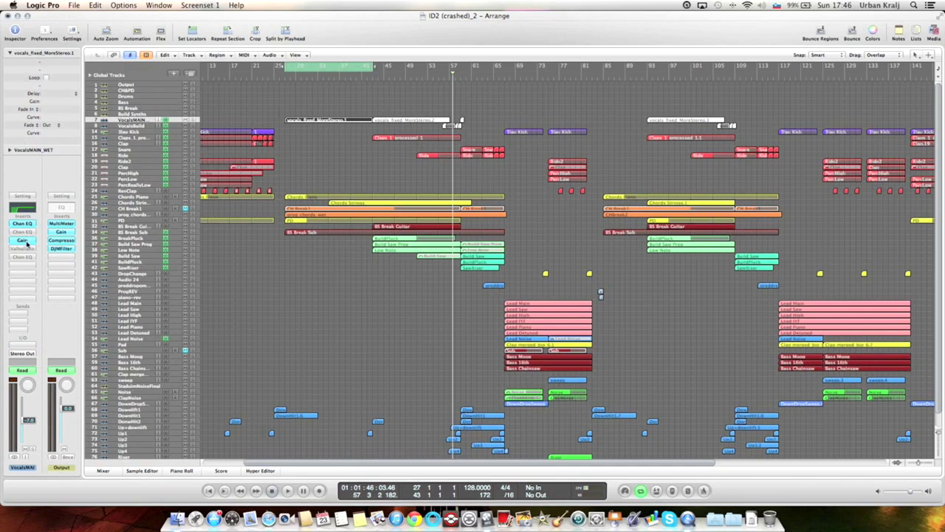
{"action": "scroll", "coordinate": [317, 184], "scroll_direction": "up", "scroll_amount": 3}
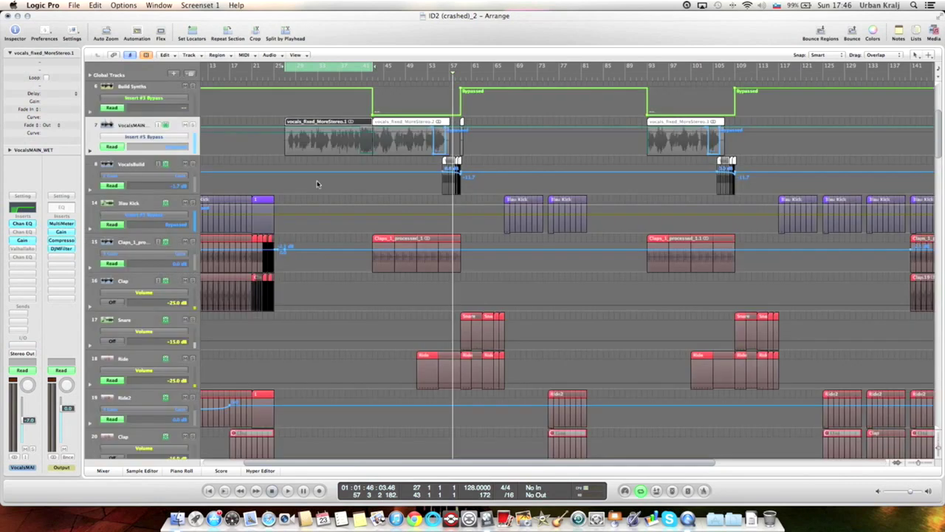
{"action": "scroll", "coordinate": [321, 126], "scroll_direction": "down", "scroll_amount": 3}
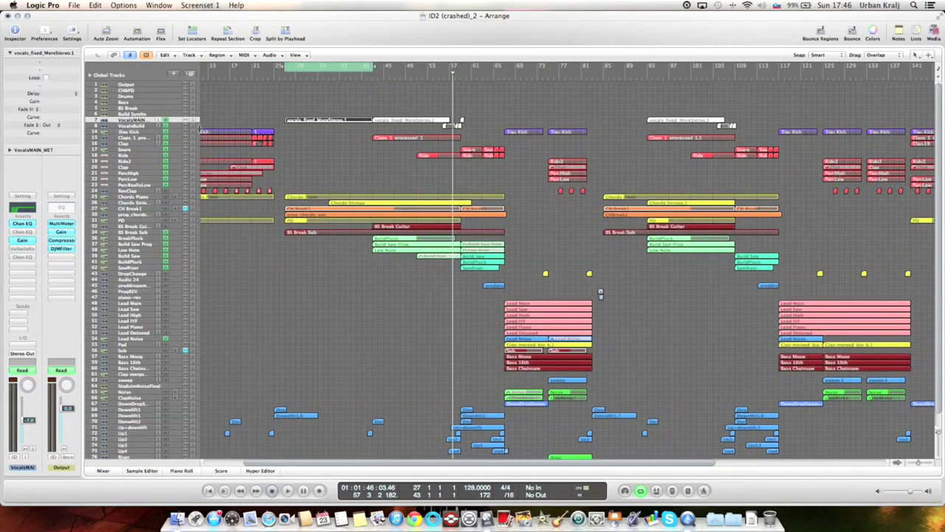
{"action": "left_click", "coordinate": [330, 68]}
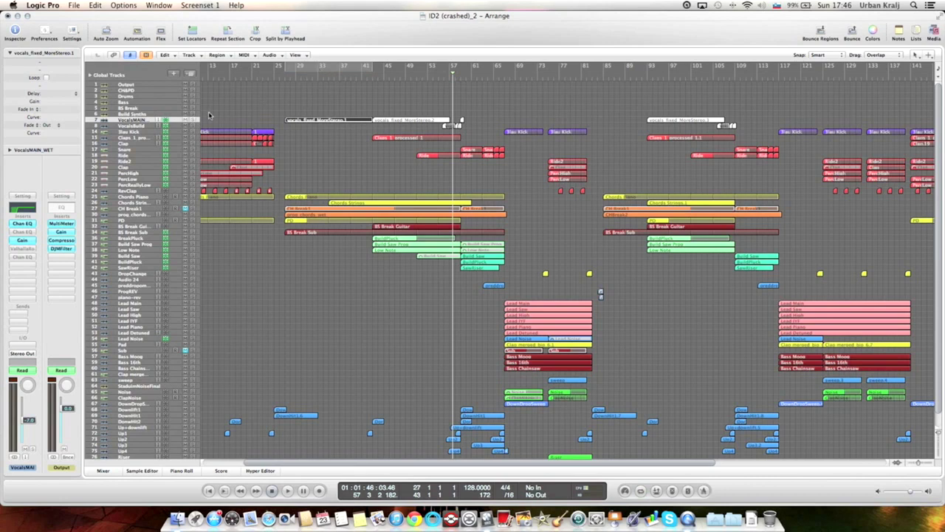
Play the arrangement from bar 55 until a System Overload alert stops it, then dismiss it.
{"action": "left_click", "coordinate": [442, 81]}
{"action": "key", "text": "space"}
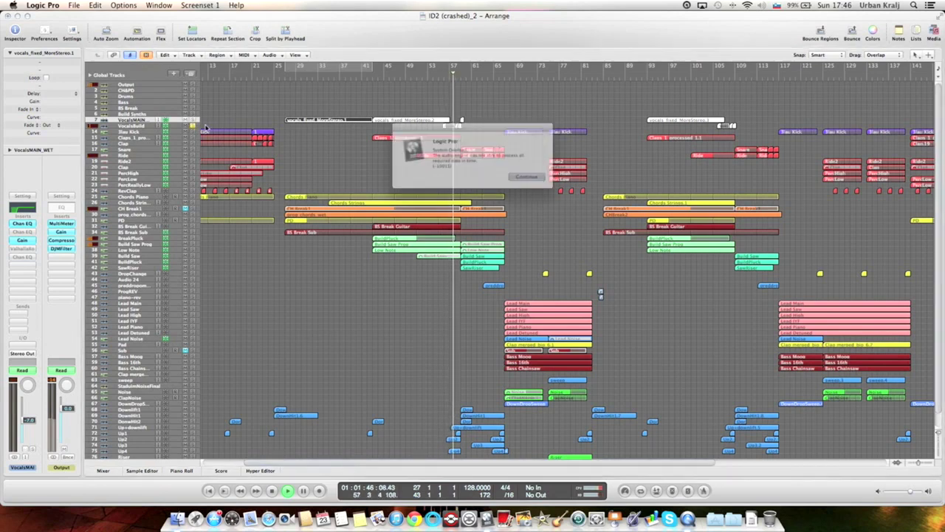
{"action": "key", "text": "Return"}
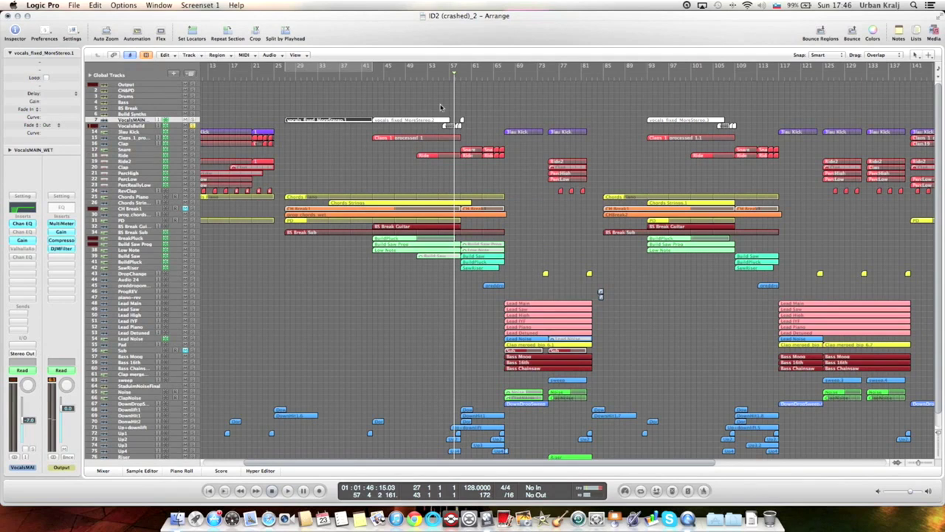
{"action": "left_click", "coordinate": [483, 179]}
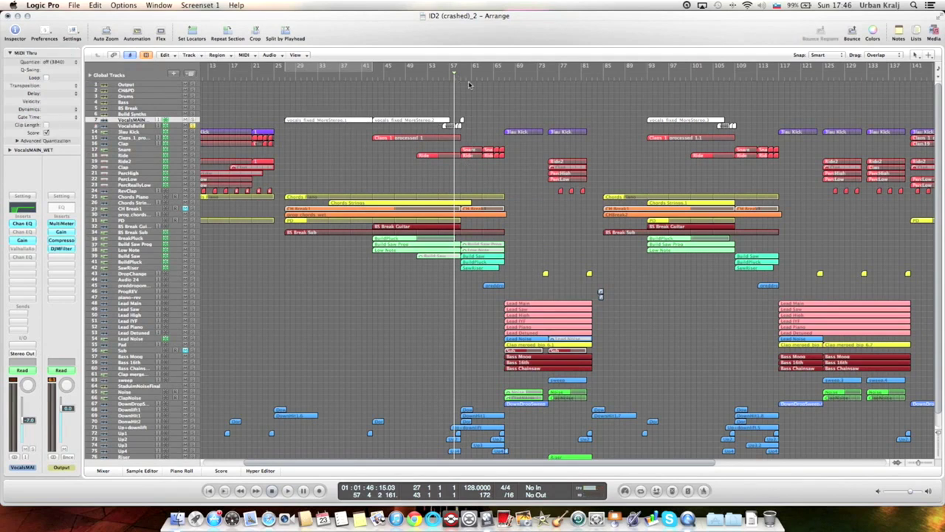